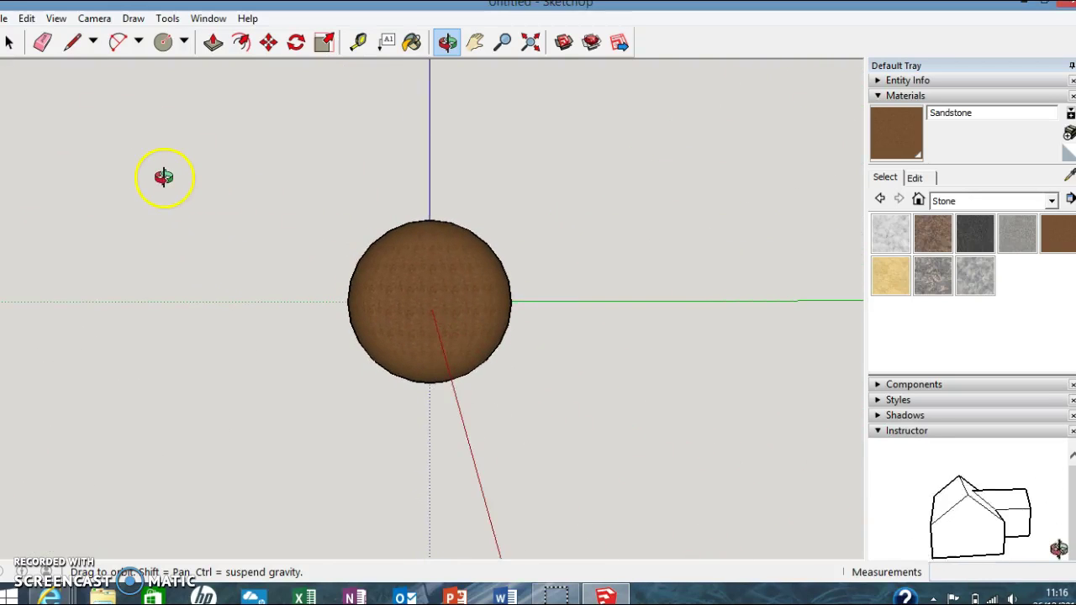
Start a new model, discarding the old sphere model without saving.
{"action": "right_click", "coordinate": [123, 228]}
{"action": "left_click", "coordinate": [179, 176]}
{"action": "left_click_drag", "start_coordinate": [179, 177], "coordinate": [508, 201]}
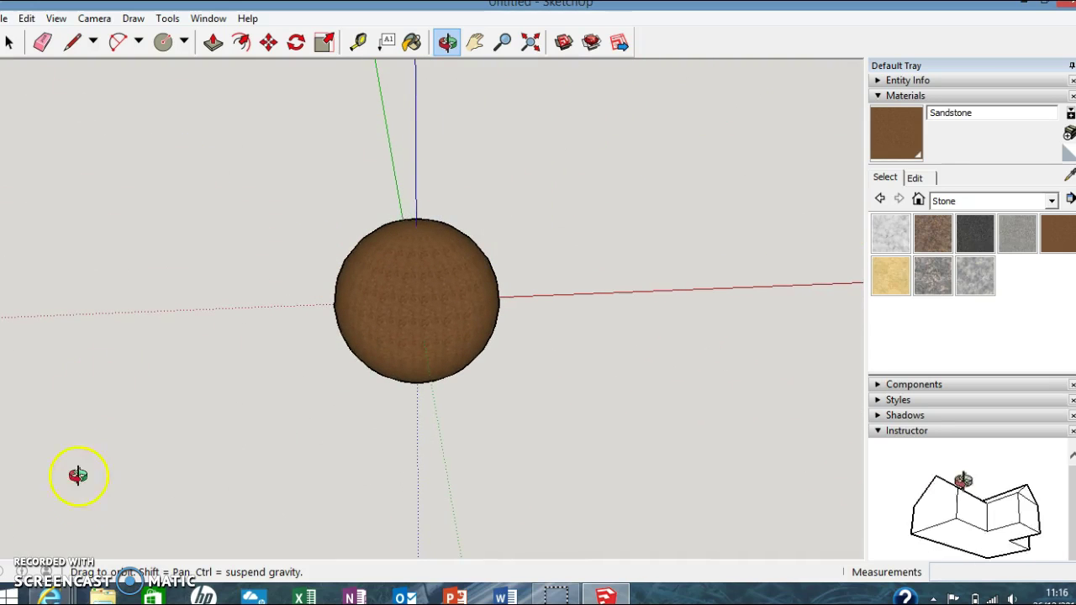
{"action": "left_click_drag", "start_coordinate": [104, 153], "coordinate": [543, 297]}
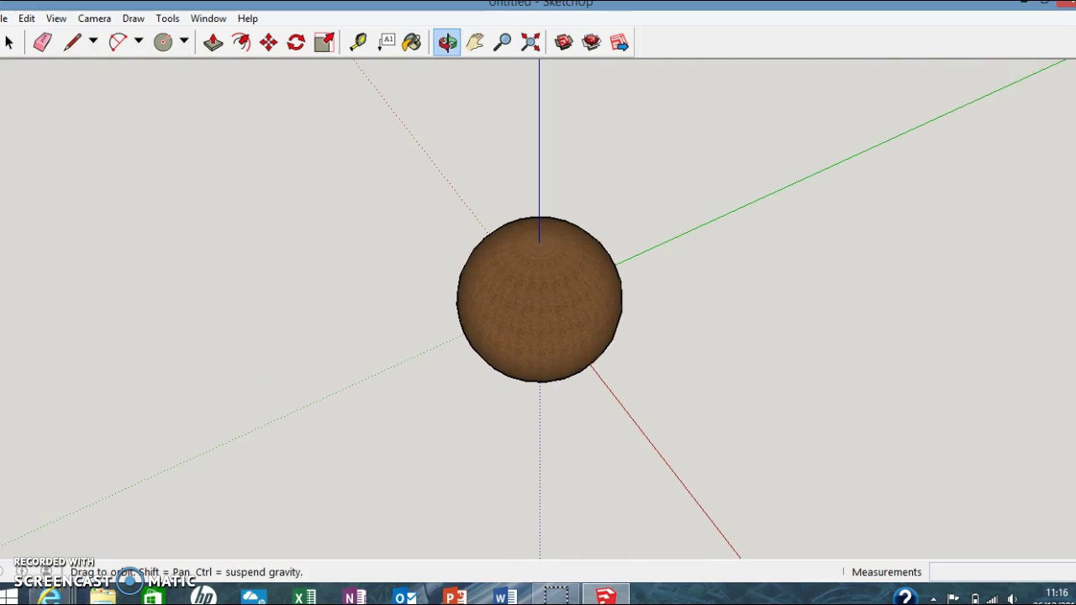
{"action": "left_click_drag", "start_coordinate": [252, 110], "coordinate": [126, 126]}
{"action": "left_click", "coordinate": [7, 18]}
{"action": "left_click", "coordinate": [24, 37]}
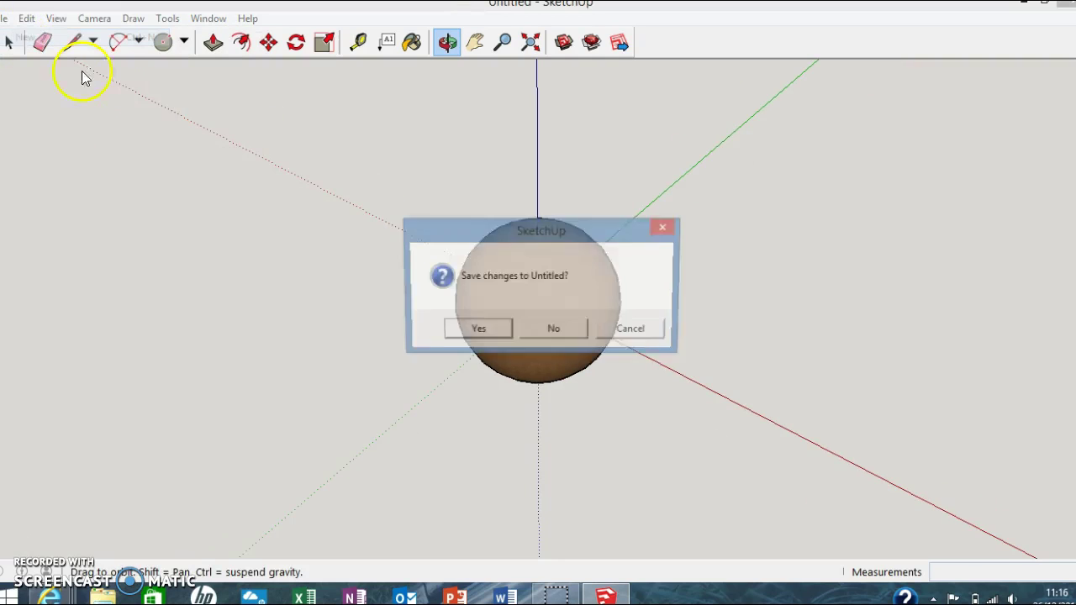
{"action": "left_click", "coordinate": [553, 330]}
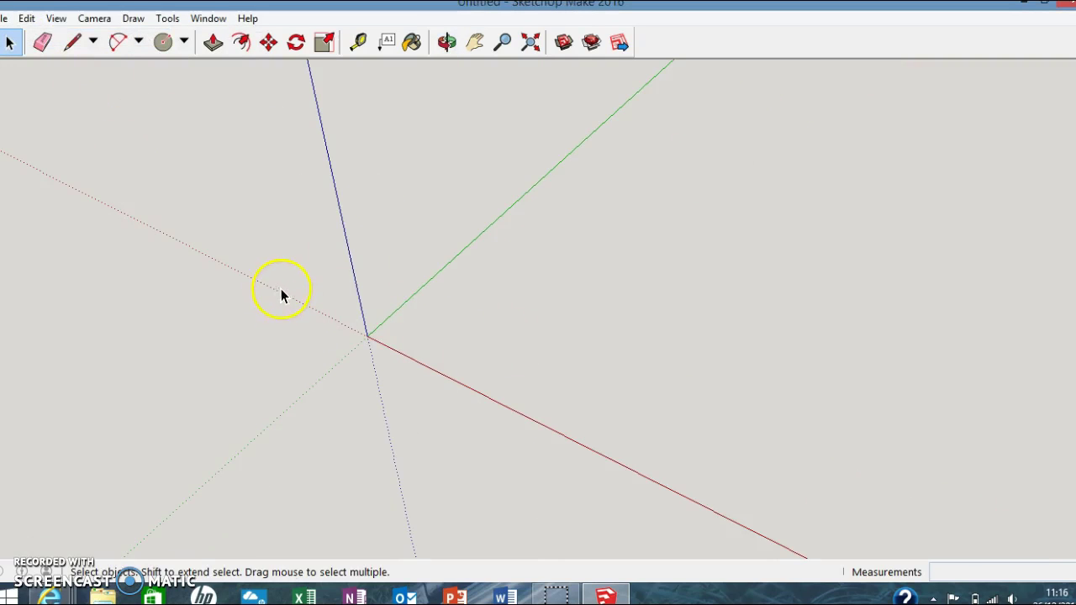
Draw a stray test circle with the Circle tool, then undo it.
{"action": "key", "text": "c"}
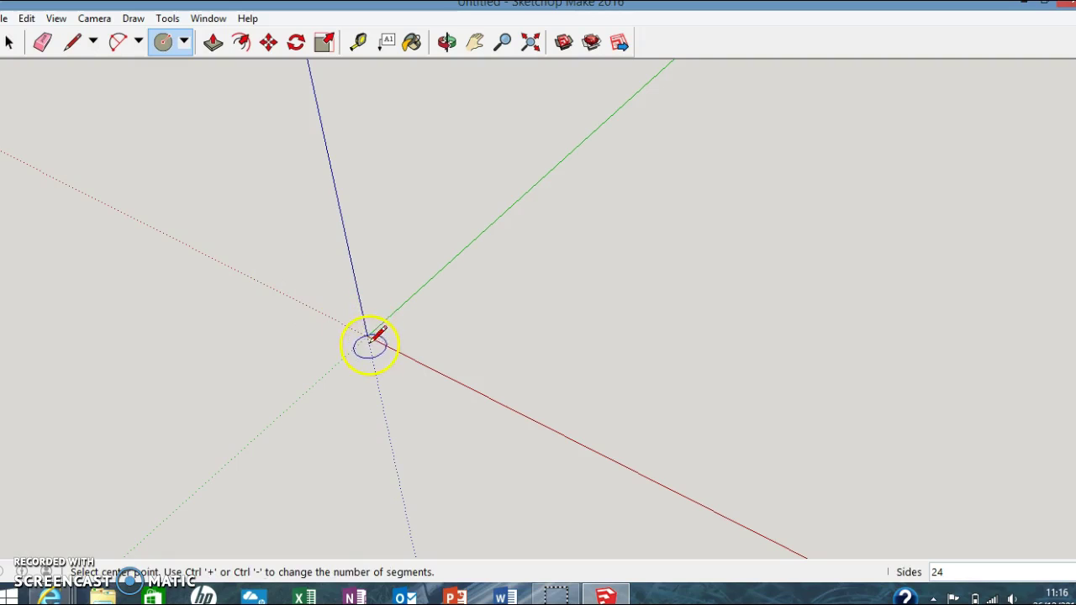
{"action": "left_click", "coordinate": [133, 18]}
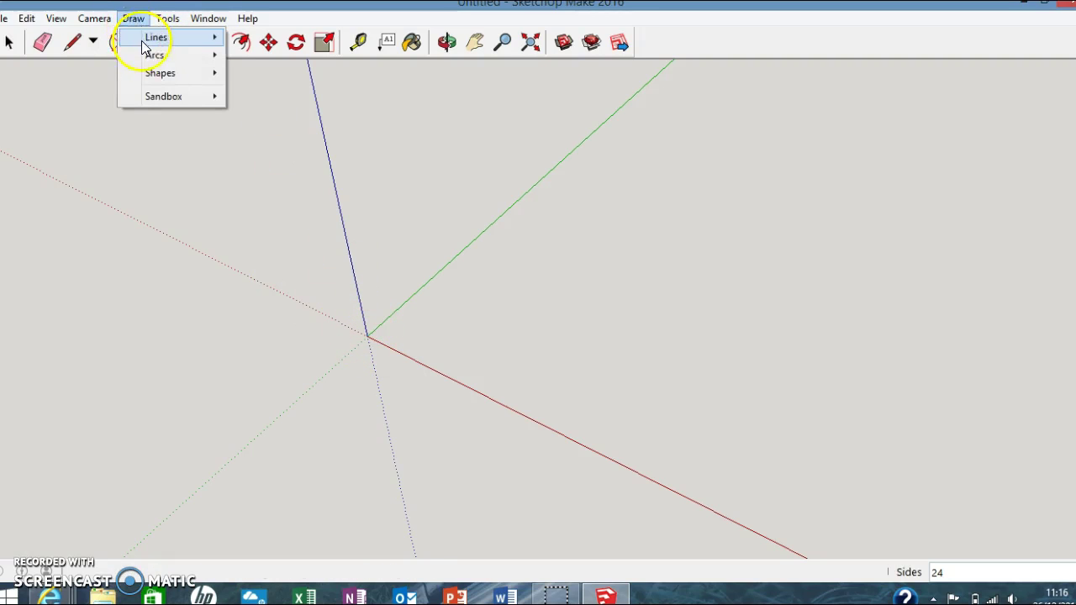
{"action": "mouse_move", "coordinate": [156, 78]}
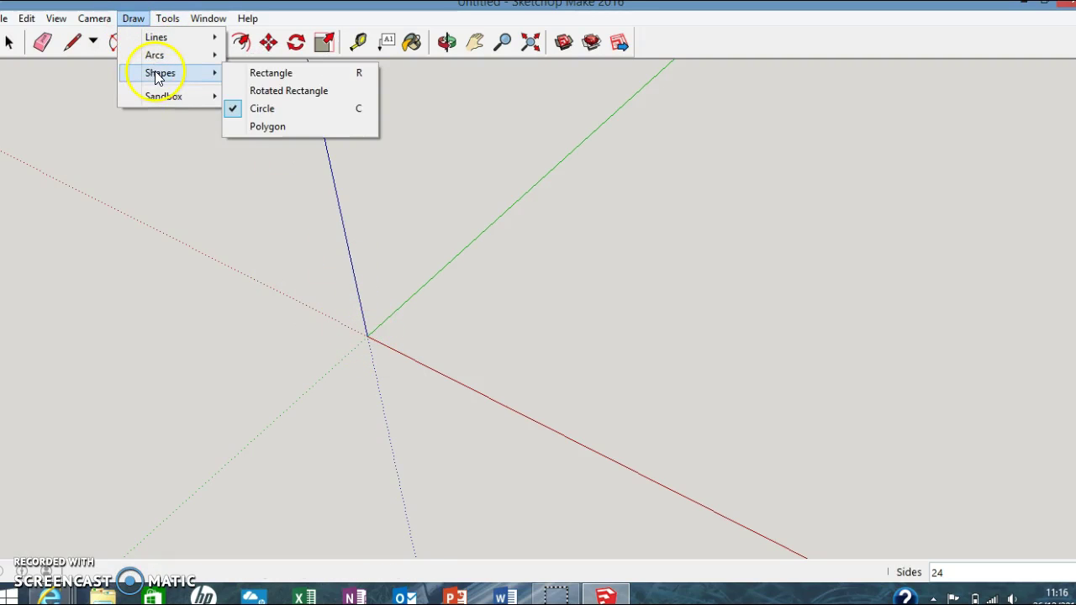
{"action": "left_click", "coordinate": [273, 107]}
{"action": "left_click", "coordinate": [195, 139]}
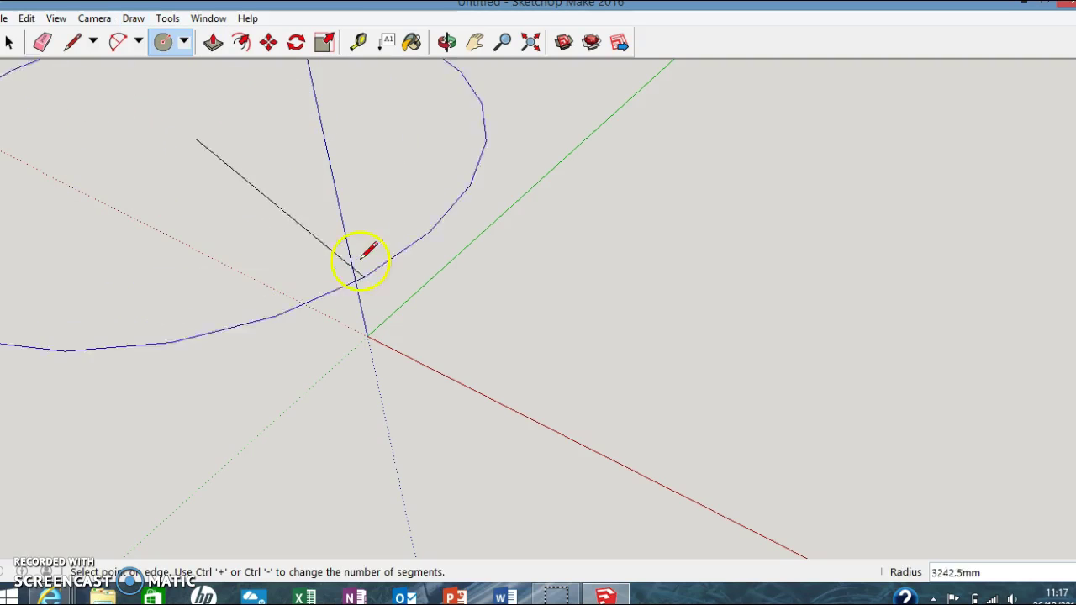
{"action": "left_click", "coordinate": [234, 137]}
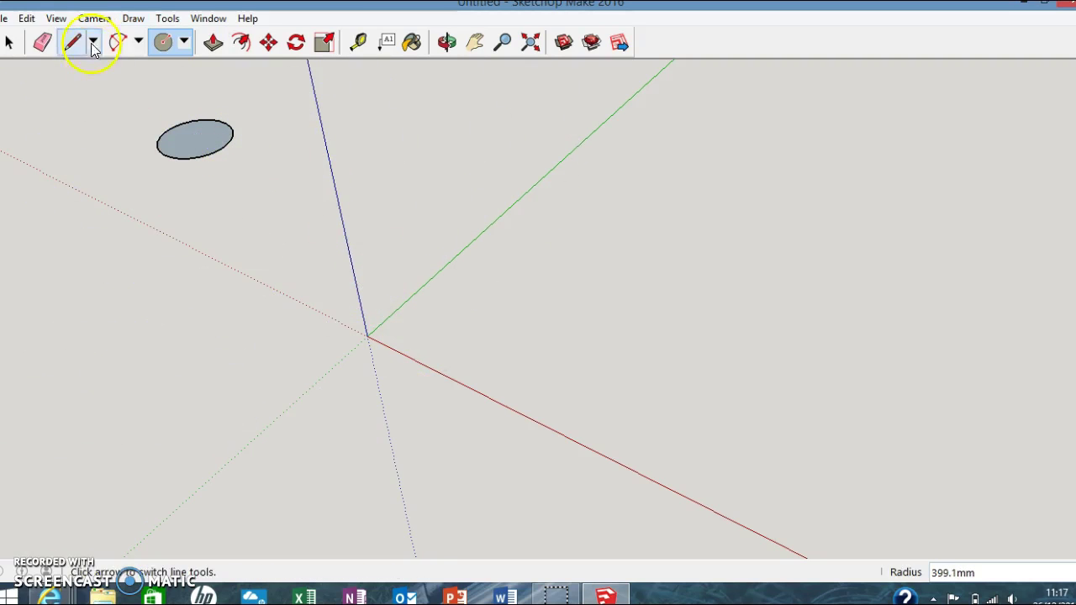
{"action": "left_click", "coordinate": [26, 18]}
{"action": "left_click", "coordinate": [34, 37]}
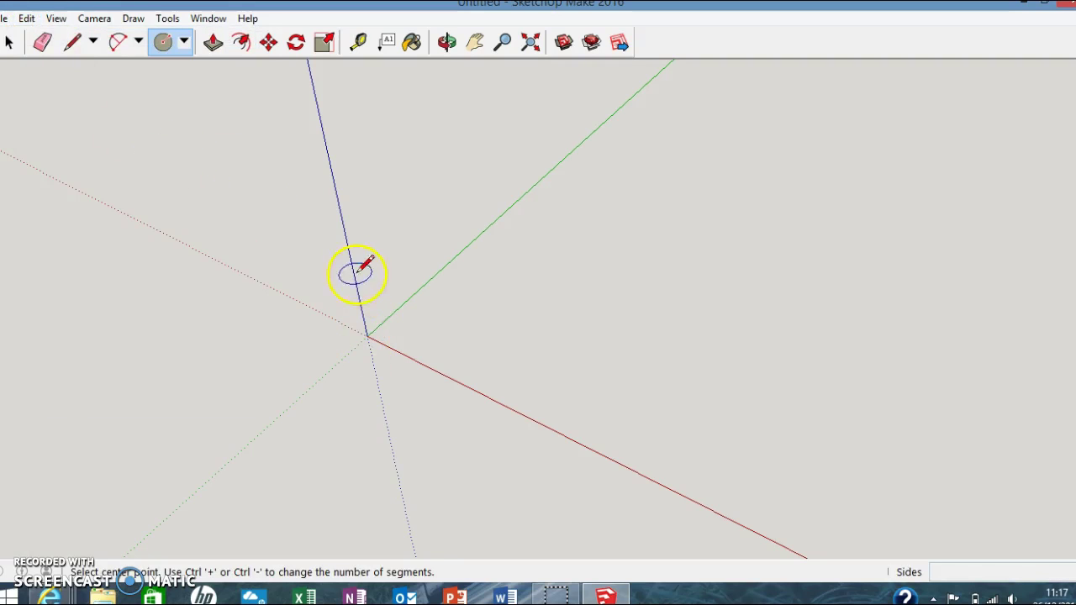
Draw a circle of about 392.7mm radius centred on the origin.
{"action": "left_click", "coordinate": [367, 335]}
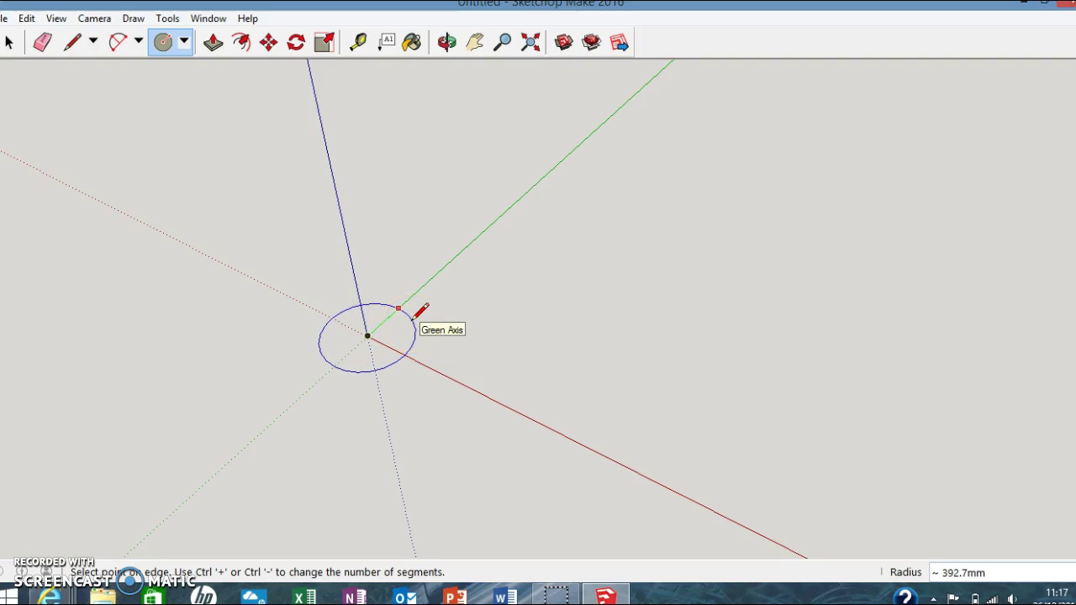
{"action": "left_click", "coordinate": [418, 313]}
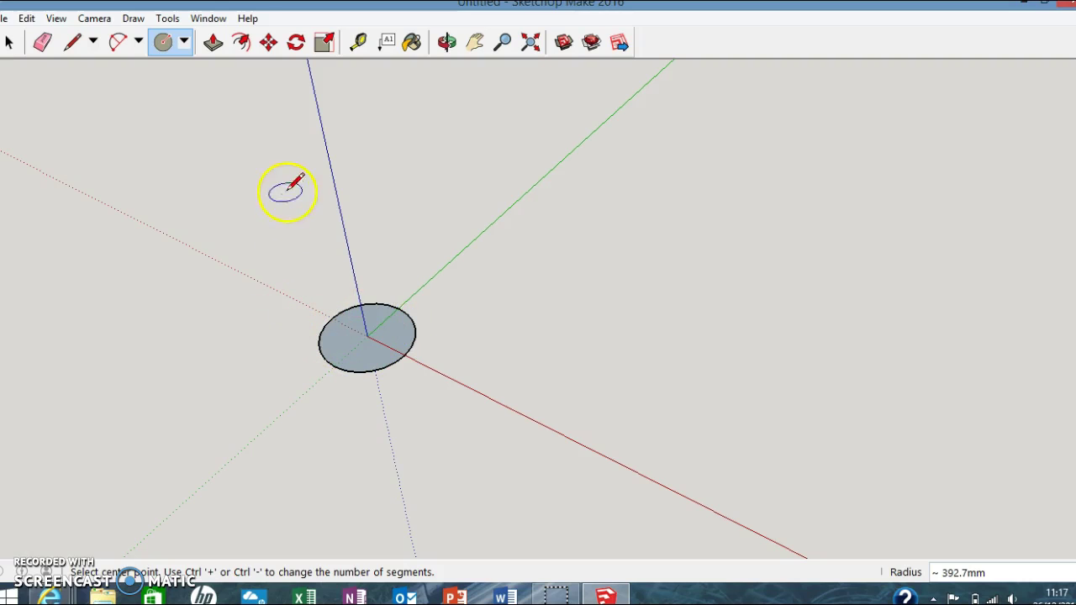
{"action": "left_click", "coordinate": [9, 42]}
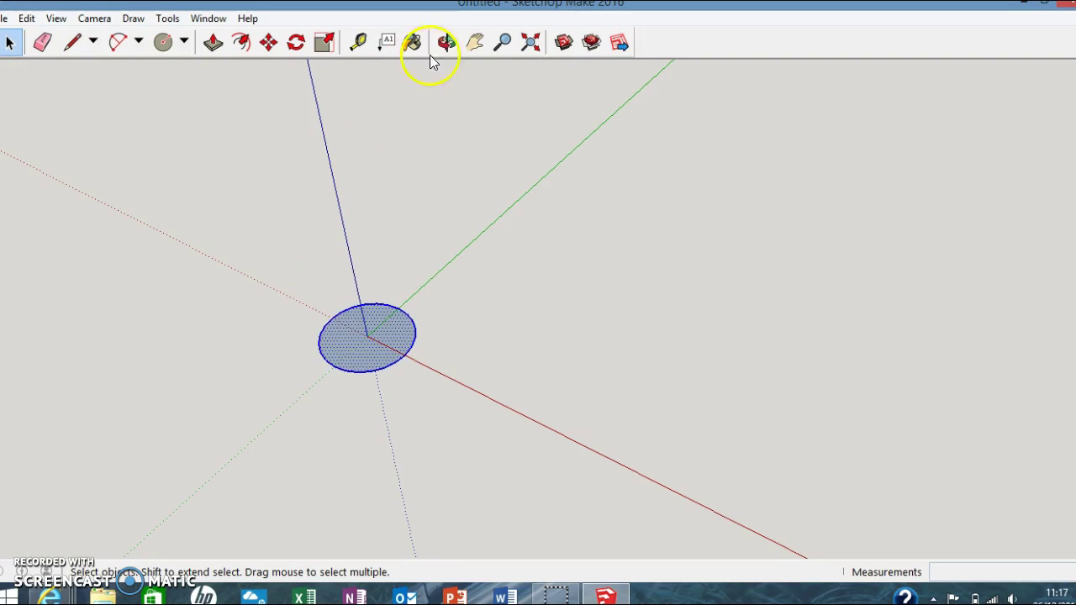
From a side view, draw an upright 303.5mm-radius circle centred on the origin, then return to perspective.
{"action": "left_click", "coordinate": [446, 41]}
{"action": "left_click_drag", "start_coordinate": [480, 58], "coordinate": [473, 268]}
{"action": "key", "text": "c"}
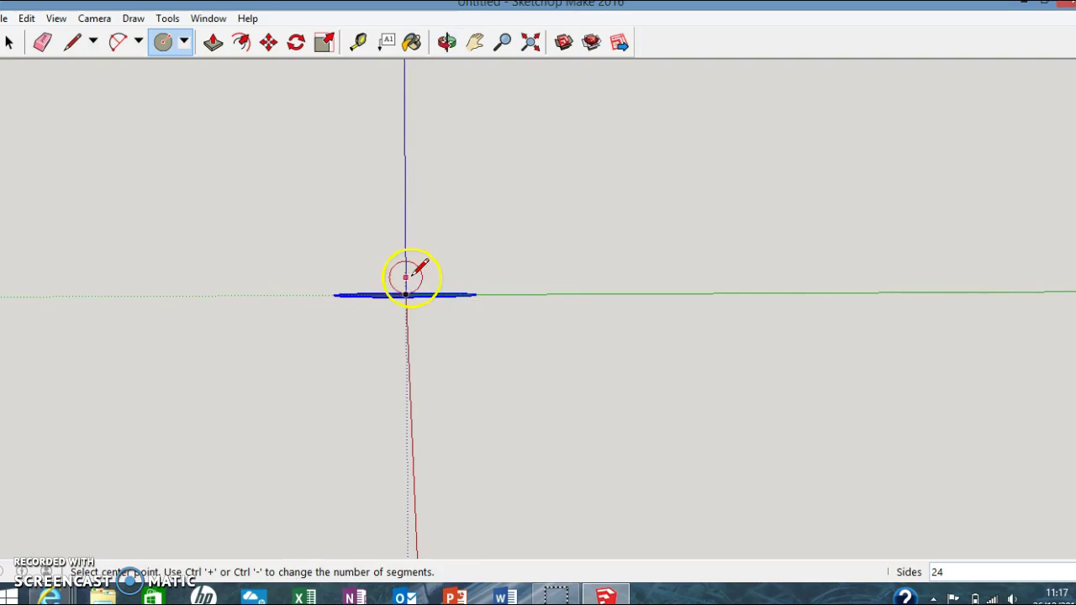
{"action": "left_click", "coordinate": [408, 292]}
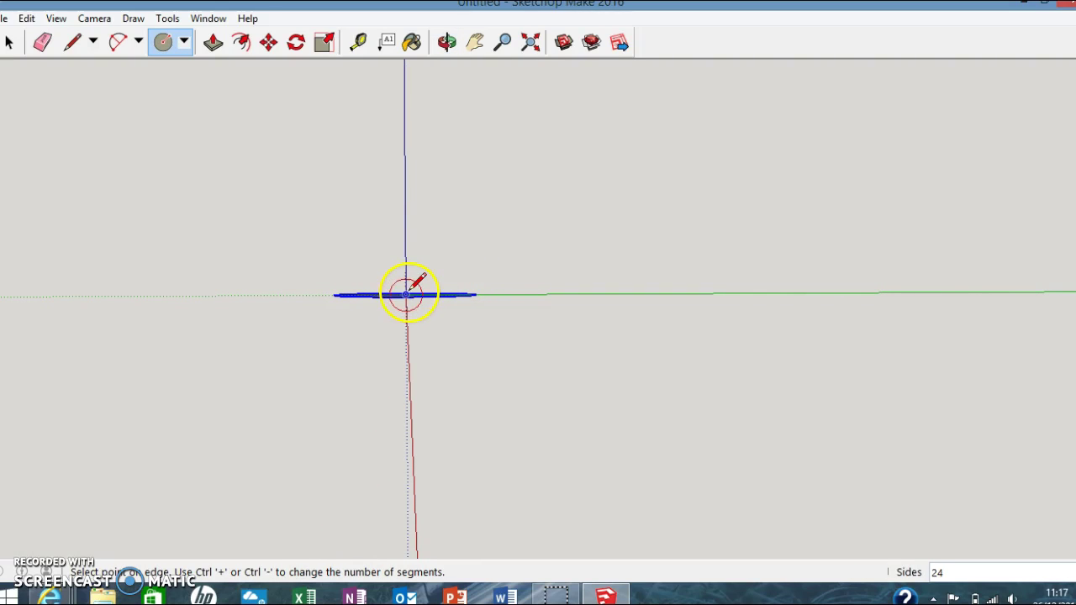
{"action": "left_click", "coordinate": [443, 254]}
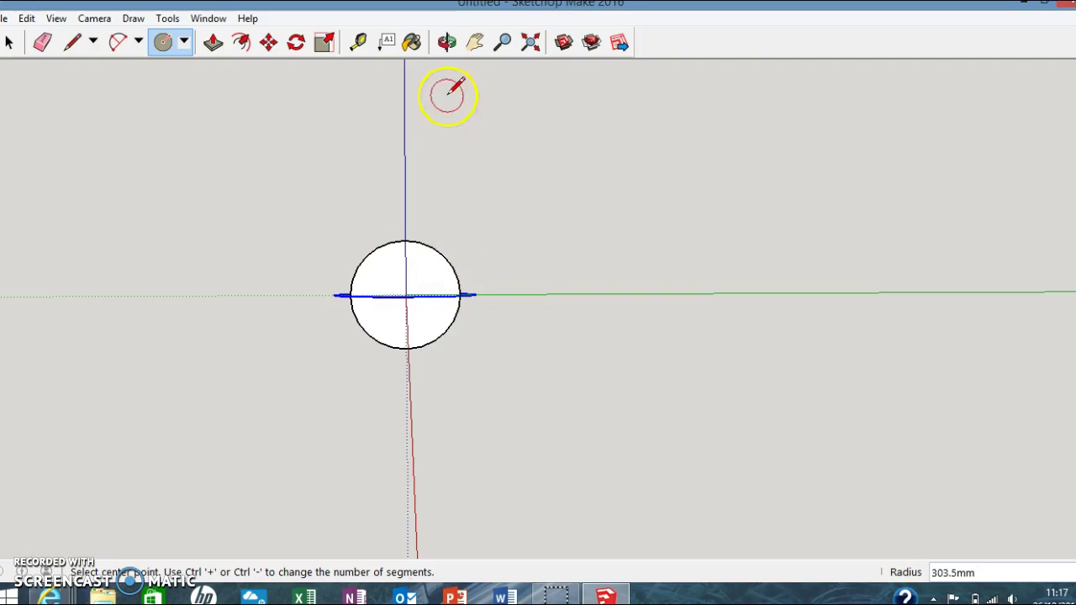
{"action": "left_click", "coordinate": [447, 42]}
{"action": "left_click_drag", "start_coordinate": [450, 252], "coordinate": [425, 286]}
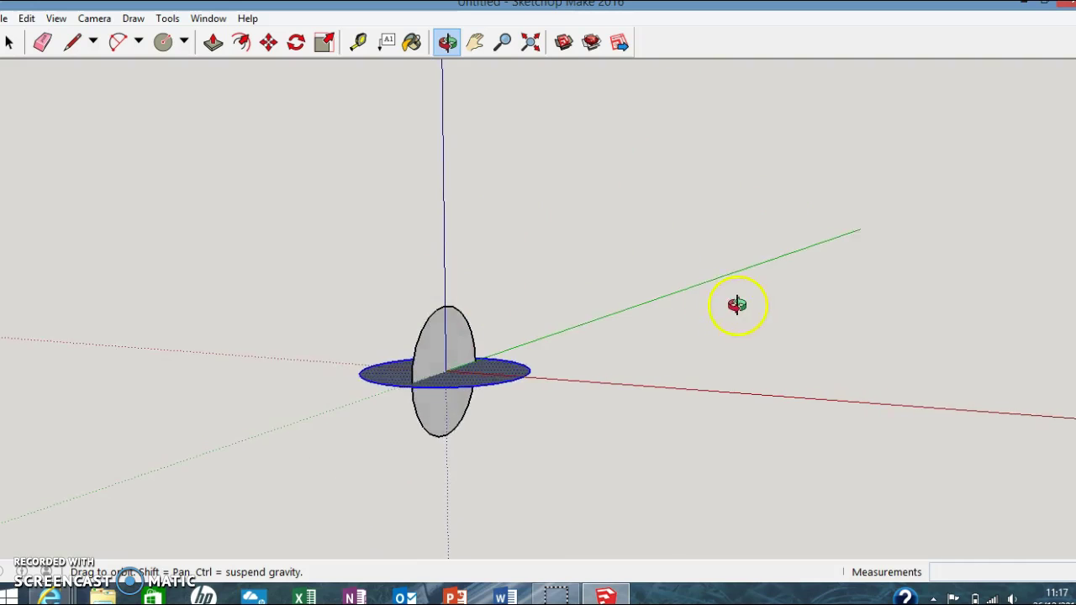
{"action": "left_click_drag", "start_coordinate": [735, 304], "coordinate": [611, 410]}
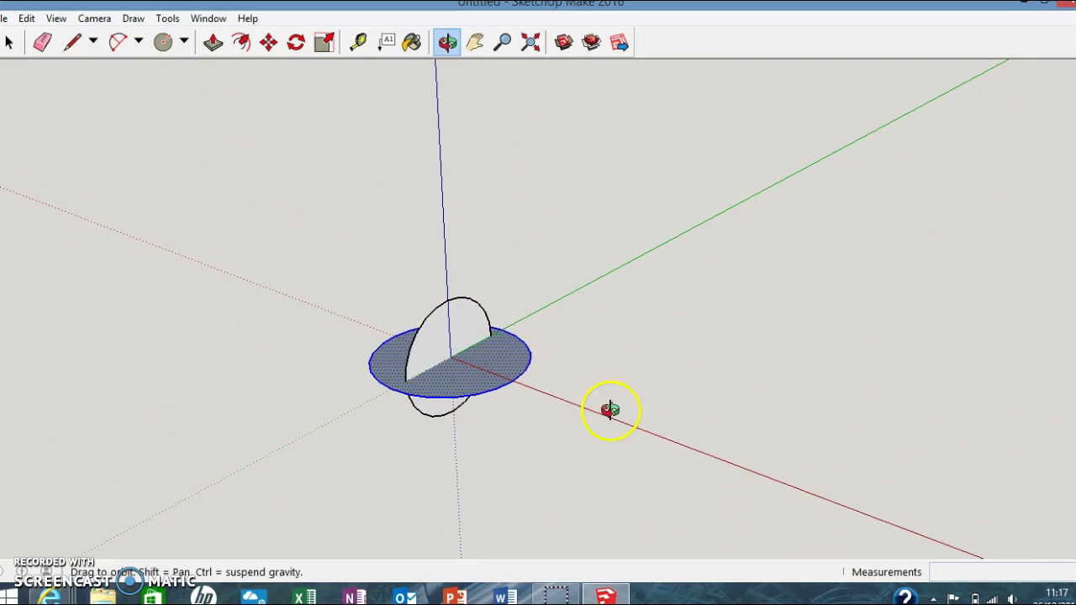
Sweep the upright circle around the flat circle with Follow Me to form a sphere.
{"action": "left_click", "coordinate": [167, 18]}
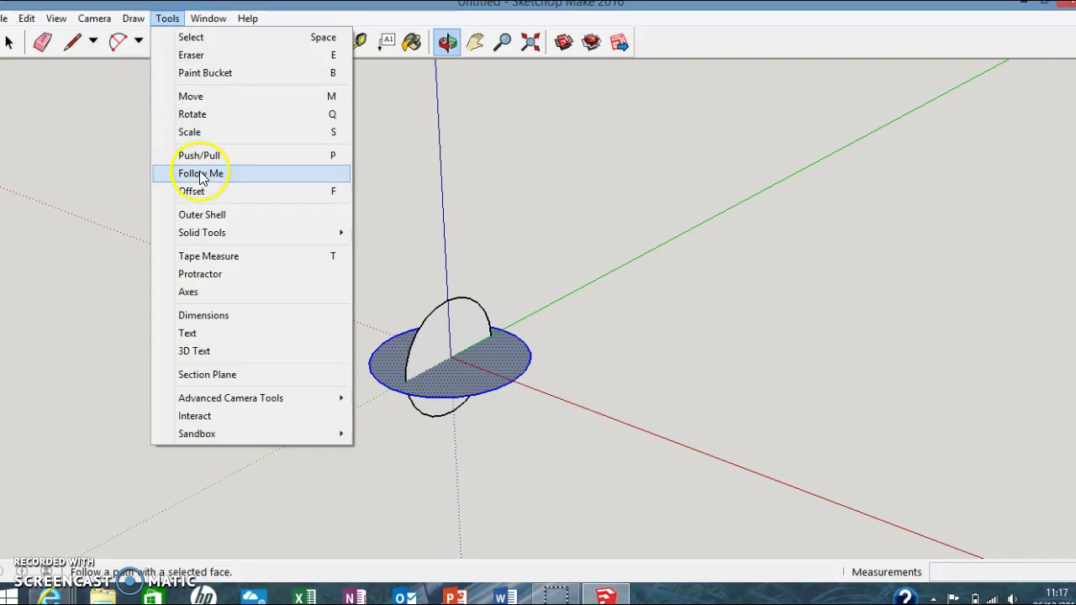
{"action": "left_click", "coordinate": [201, 173]}
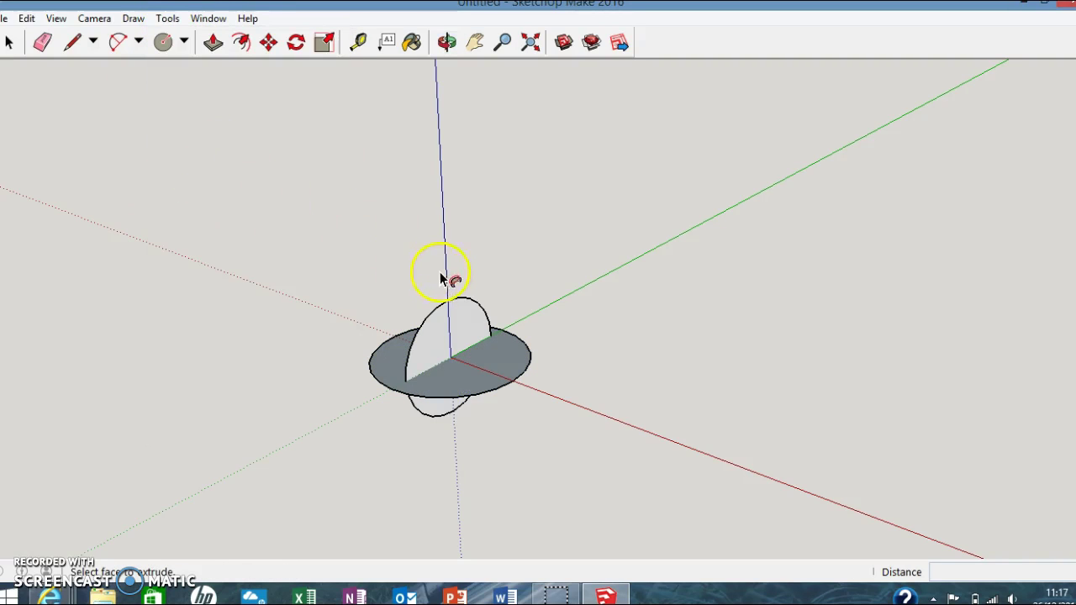
{"action": "left_click", "coordinate": [468, 335]}
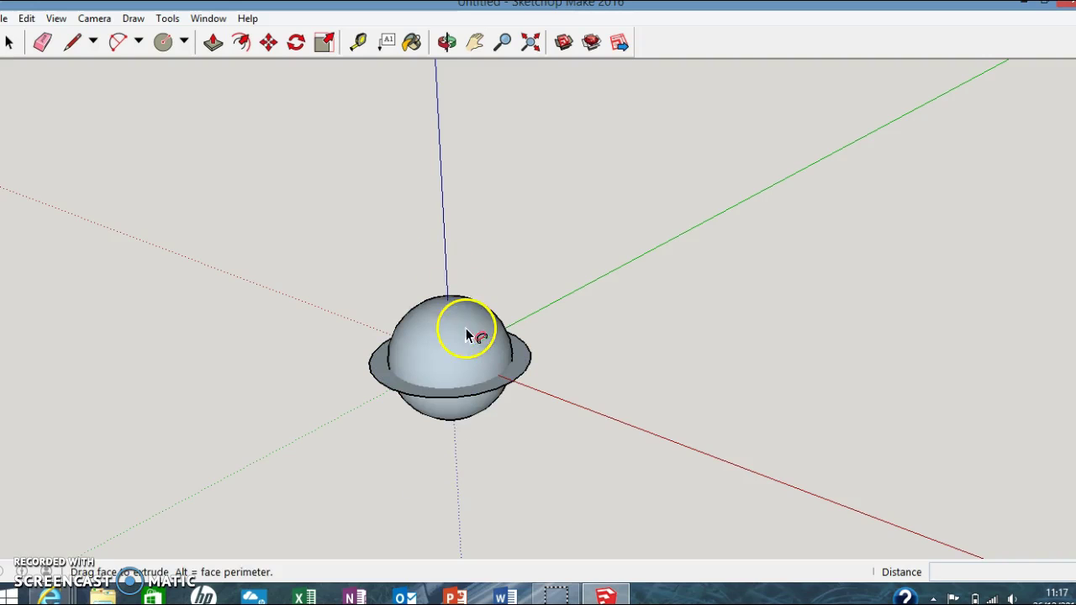
Erase the leftover flat ring edge around the sphere.
{"action": "left_click", "coordinate": [446, 43]}
{"action": "left_click_drag", "start_coordinate": [344, 89], "coordinate": [741, 261]}
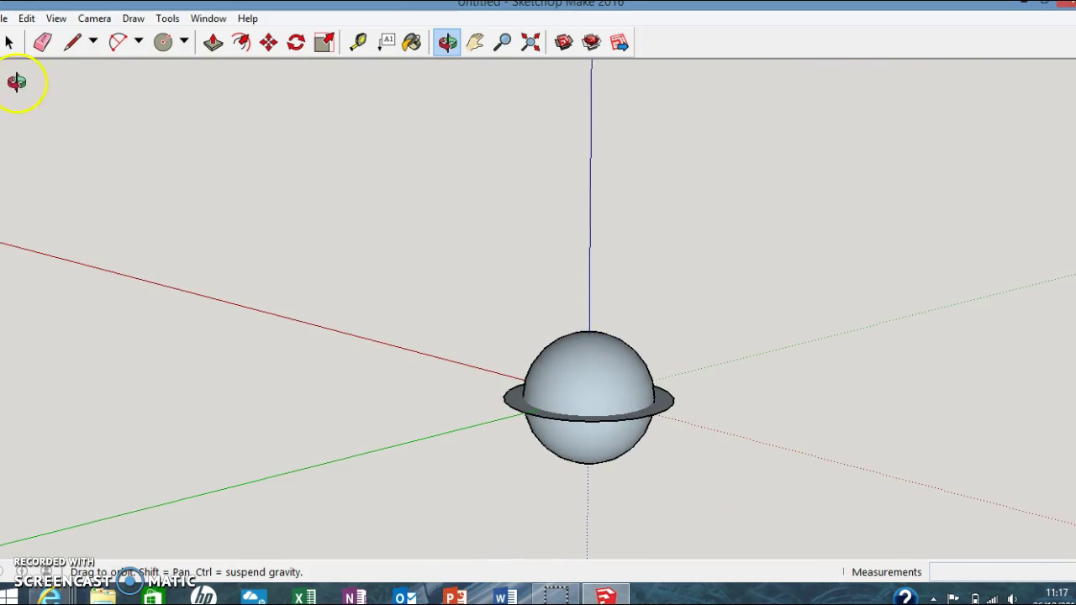
{"action": "left_click", "coordinate": [43, 42]}
{"action": "left_click", "coordinate": [661, 409]}
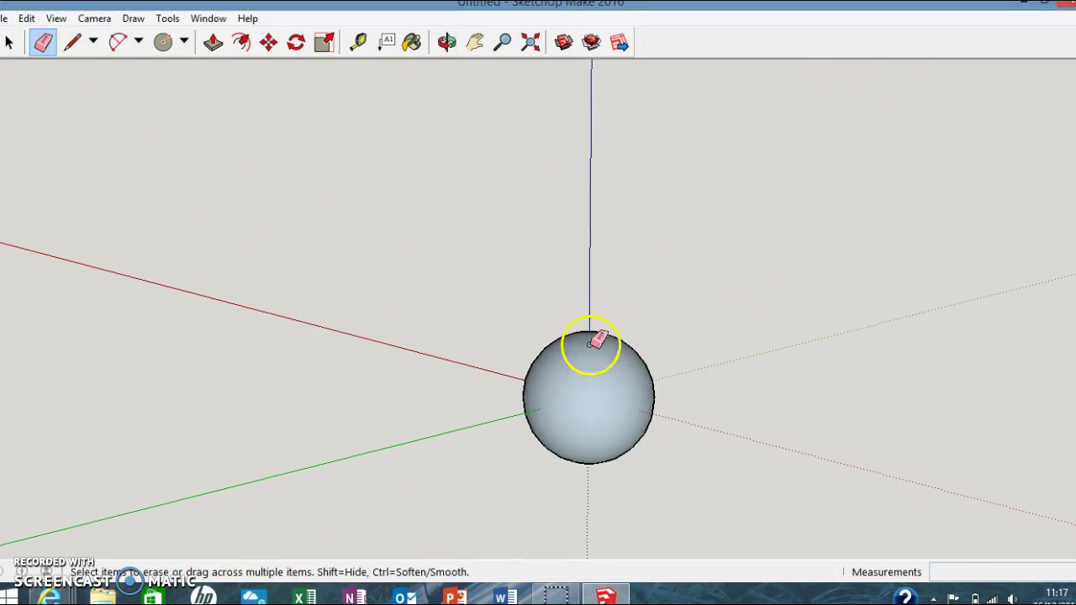
{"action": "left_click", "coordinate": [447, 42]}
{"action": "left_click_drag", "start_coordinate": [378, 168], "coordinate": [596, 393]}
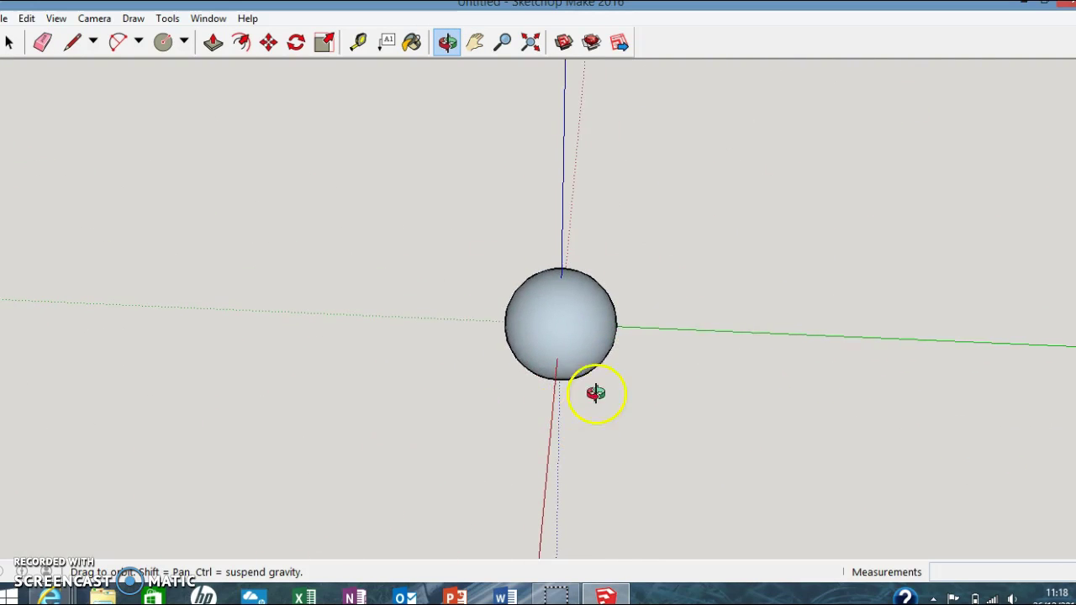
Paint the sphere red with Color A05 from the Colors materials.
{"action": "left_click", "coordinate": [411, 42]}
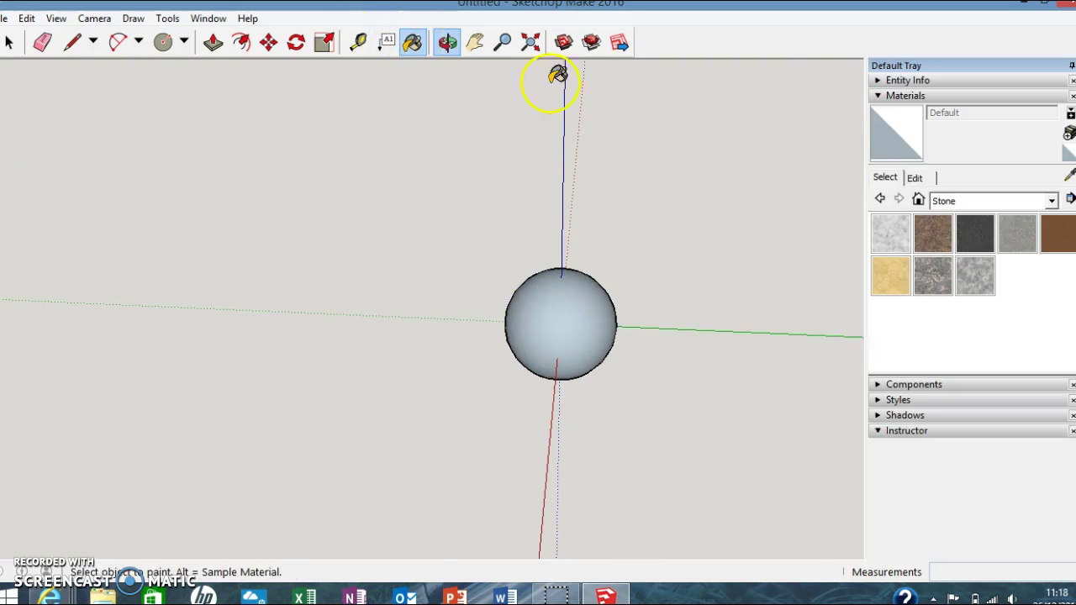
{"action": "left_click", "coordinate": [1051, 201]}
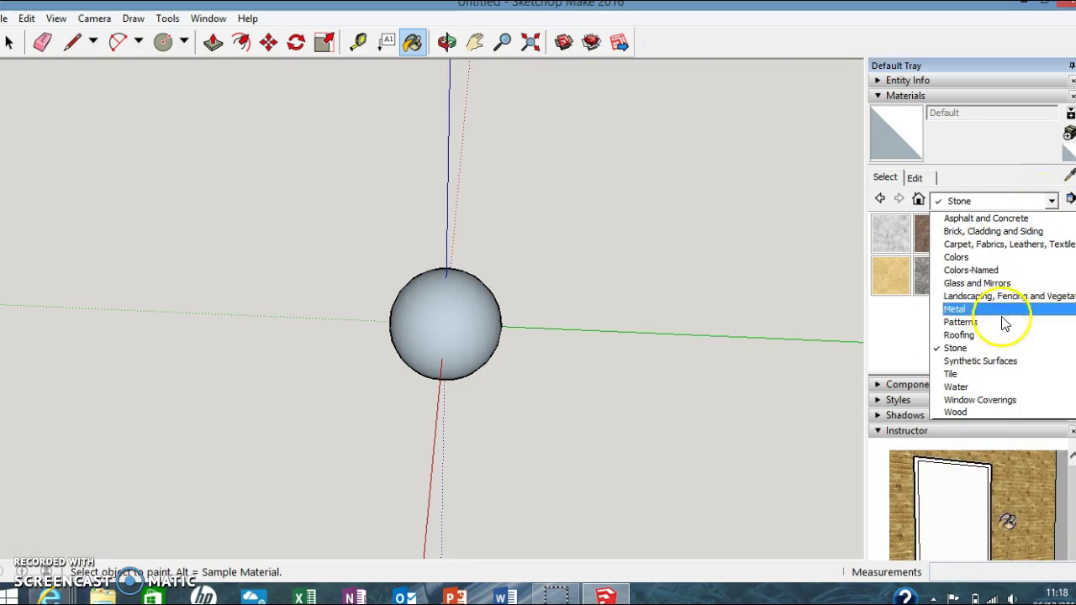
{"action": "left_click", "coordinate": [996, 257]}
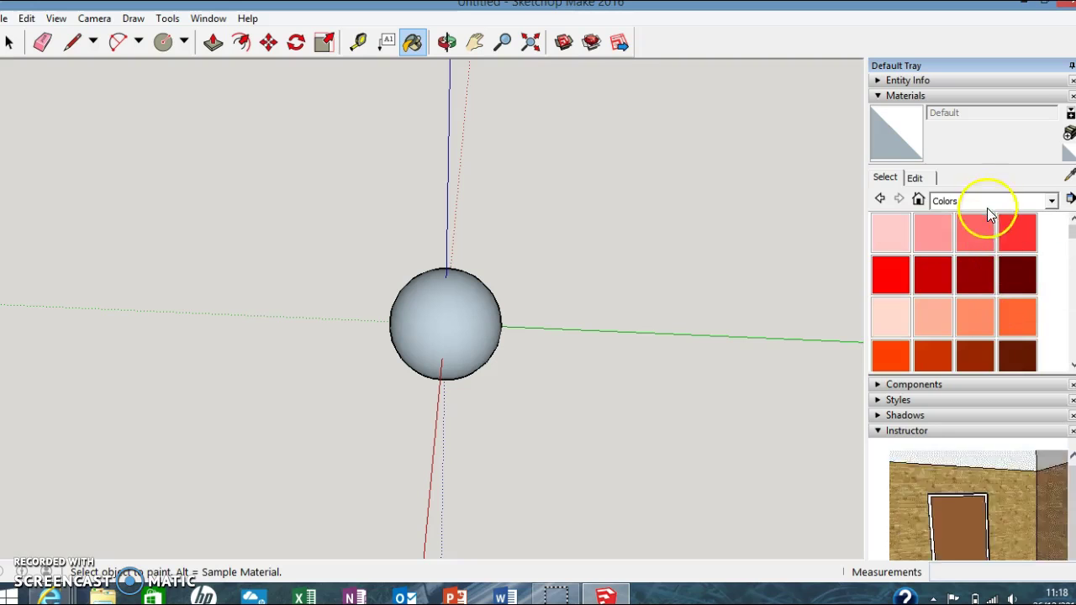
{"action": "left_click", "coordinate": [890, 275]}
{"action": "left_click", "coordinate": [491, 322]}
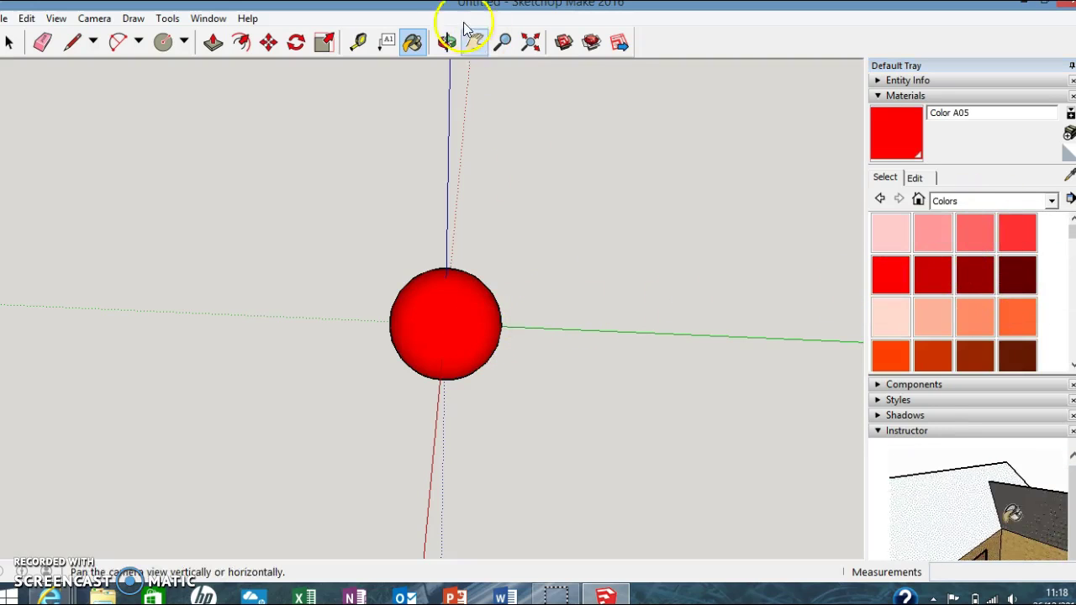
Repaint the sphere orange with Color B04, then dark brown with Color B08.
{"action": "left_click", "coordinate": [446, 41]}
{"action": "left_click_drag", "start_coordinate": [504, 201], "coordinate": [691, 206]}
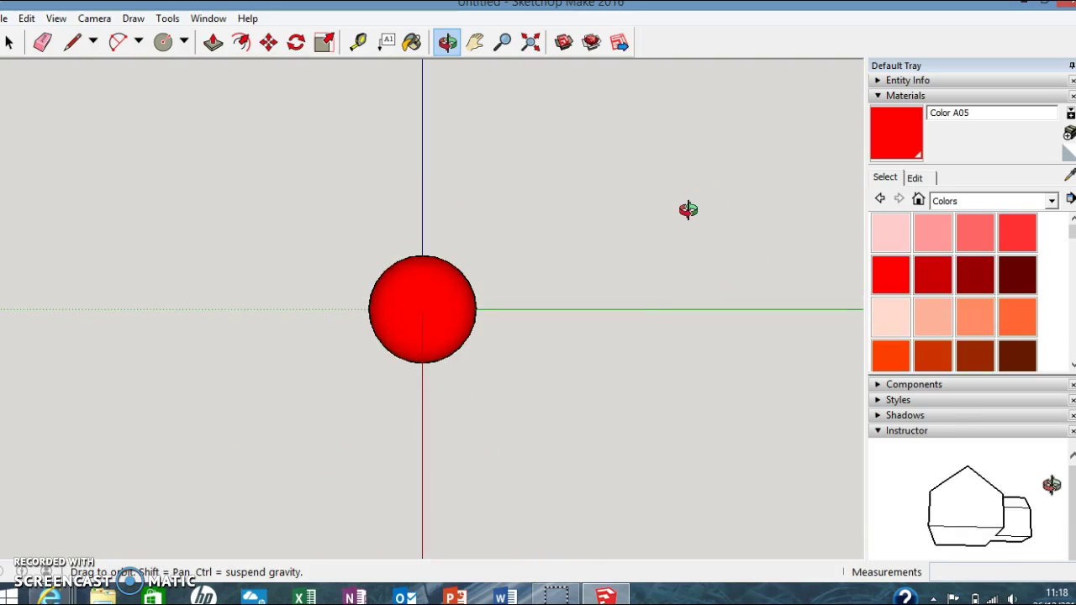
{"action": "left_click", "coordinate": [1011, 311]}
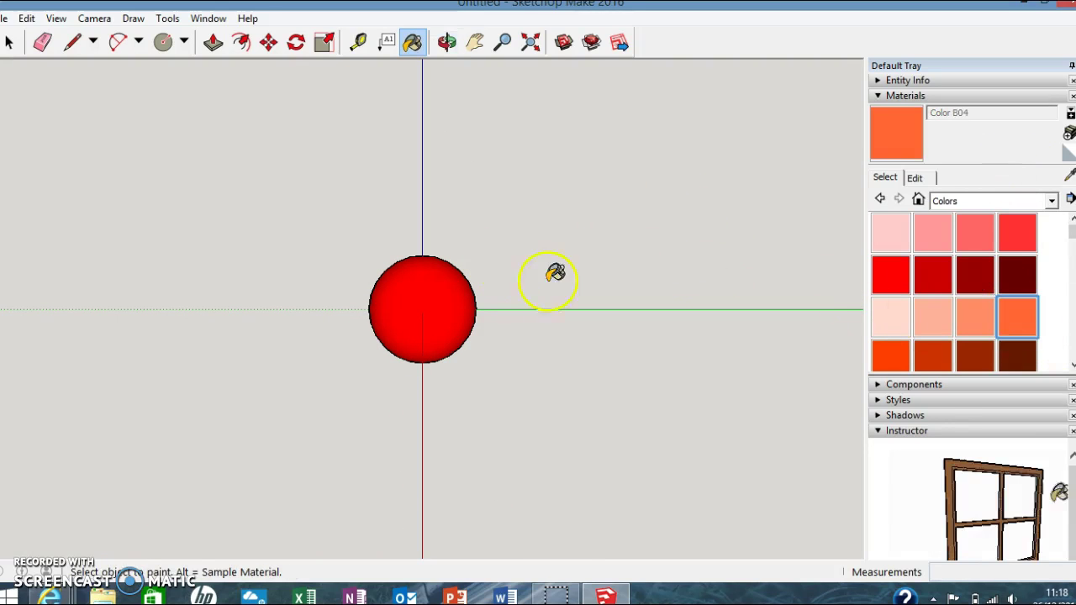
{"action": "left_click", "coordinate": [455, 303]}
{"action": "left_click", "coordinate": [1020, 356]}
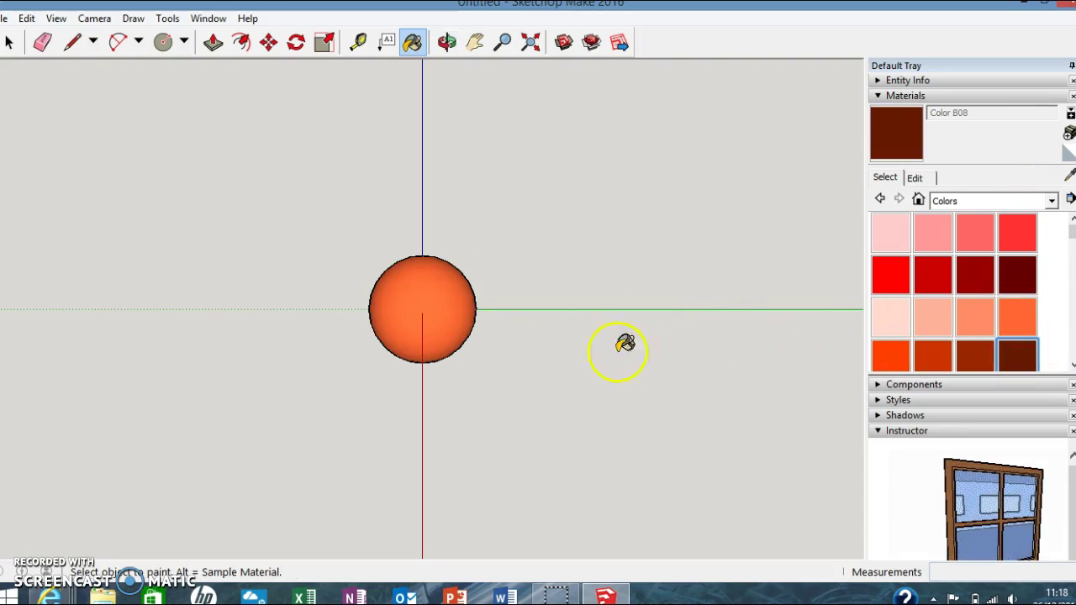
{"action": "left_click", "coordinate": [470, 296]}
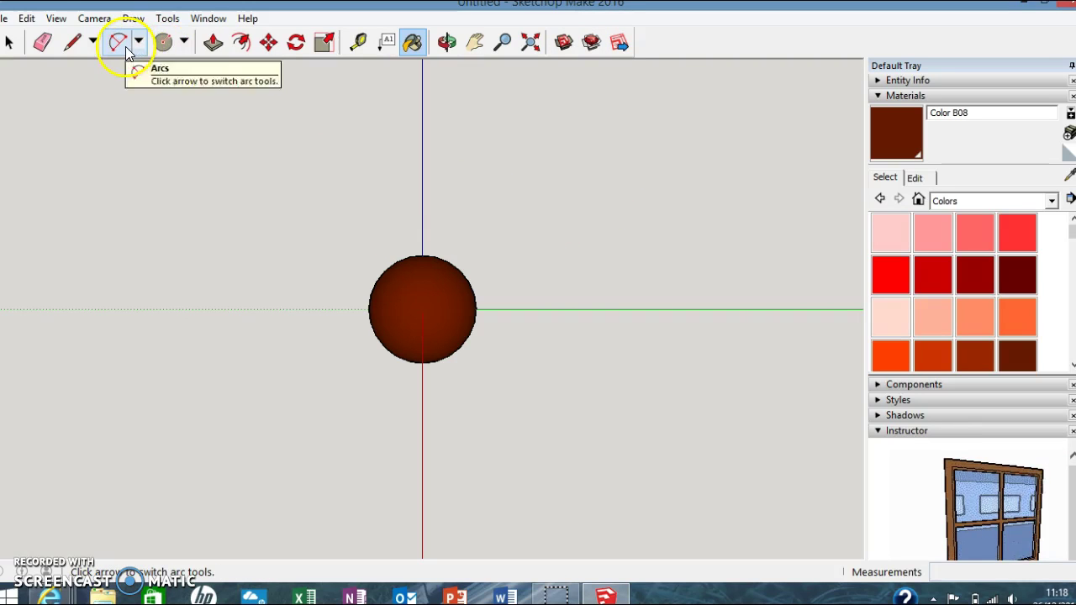
Box-select the painted sphere.
{"action": "left_click", "coordinate": [9, 44]}
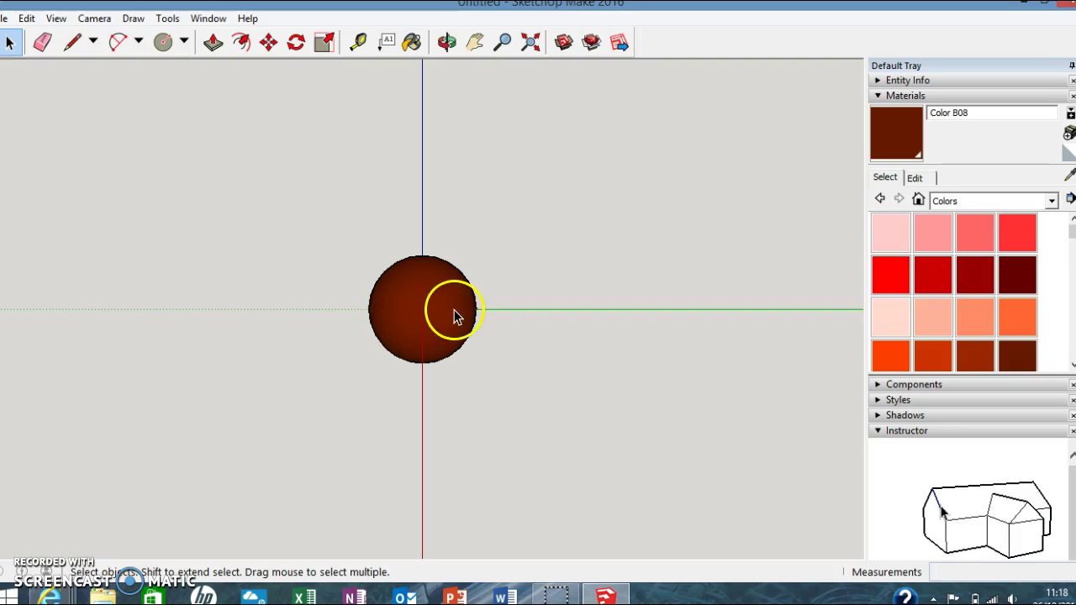
{"action": "left_click_drag", "start_coordinate": [384, 287], "coordinate": [568, 329]}
{"action": "left_click_drag", "start_coordinate": [349, 257], "coordinate": [529, 388]}
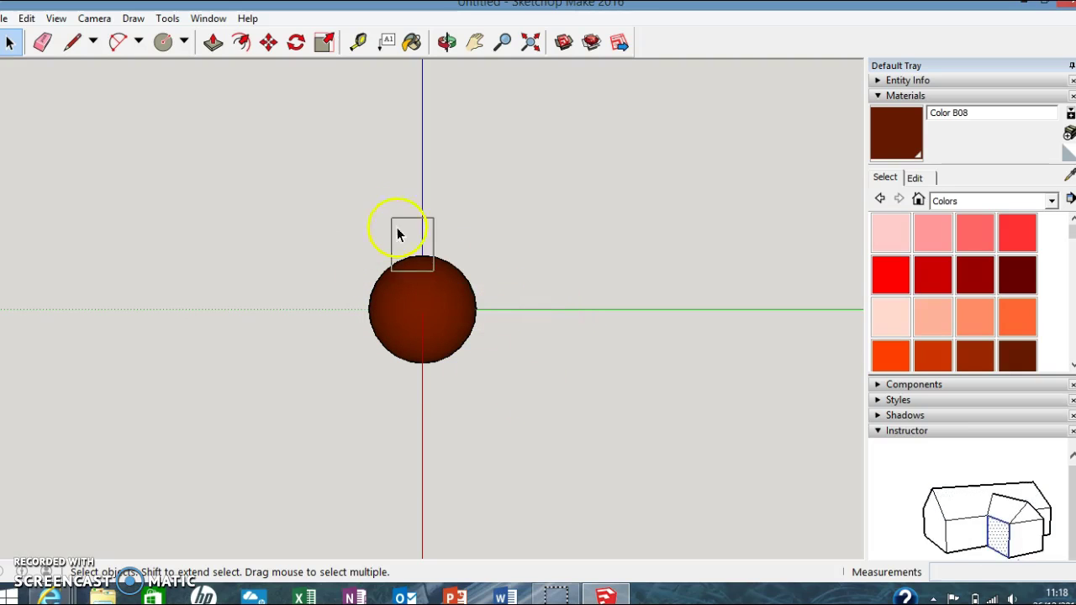
Create 3D text reading 'hi', filled and extruded, and start placing it.
{"action": "left_click", "coordinate": [448, 43]}
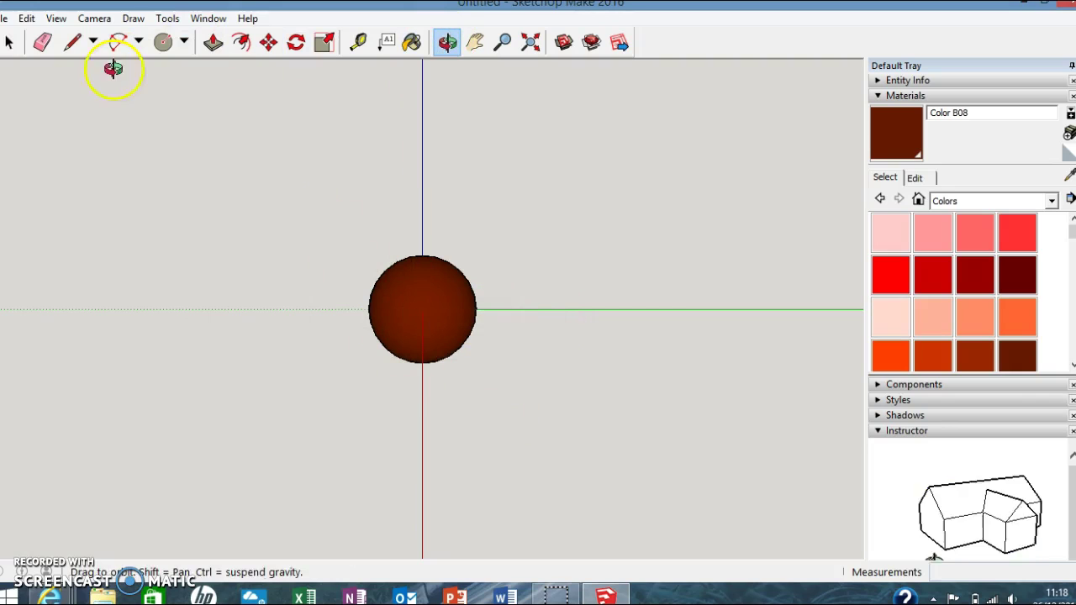
{"action": "left_click", "coordinate": [165, 18]}
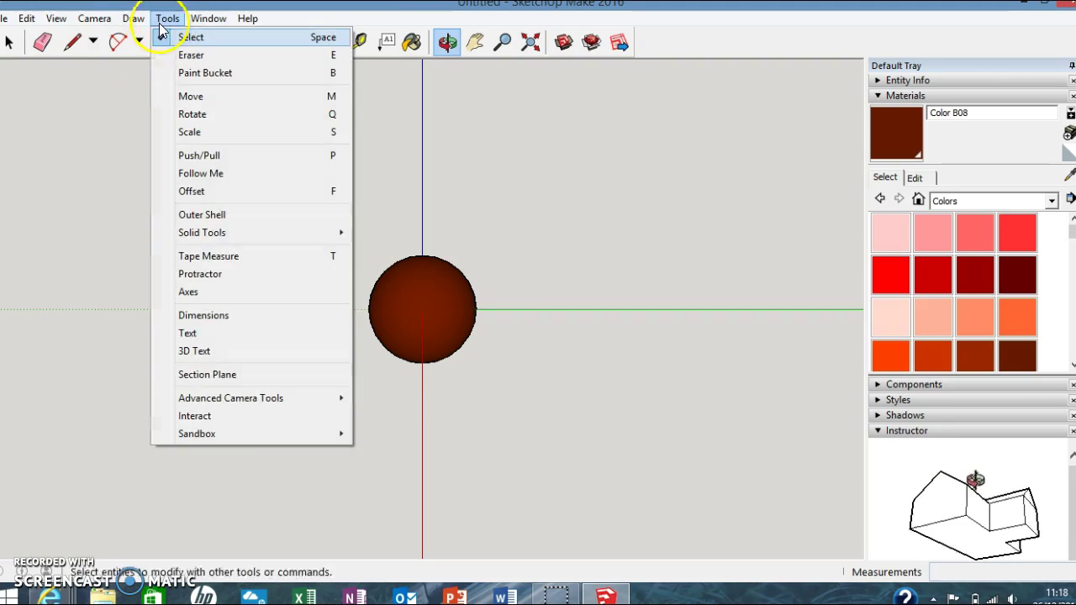
{"action": "left_click", "coordinate": [219, 359]}
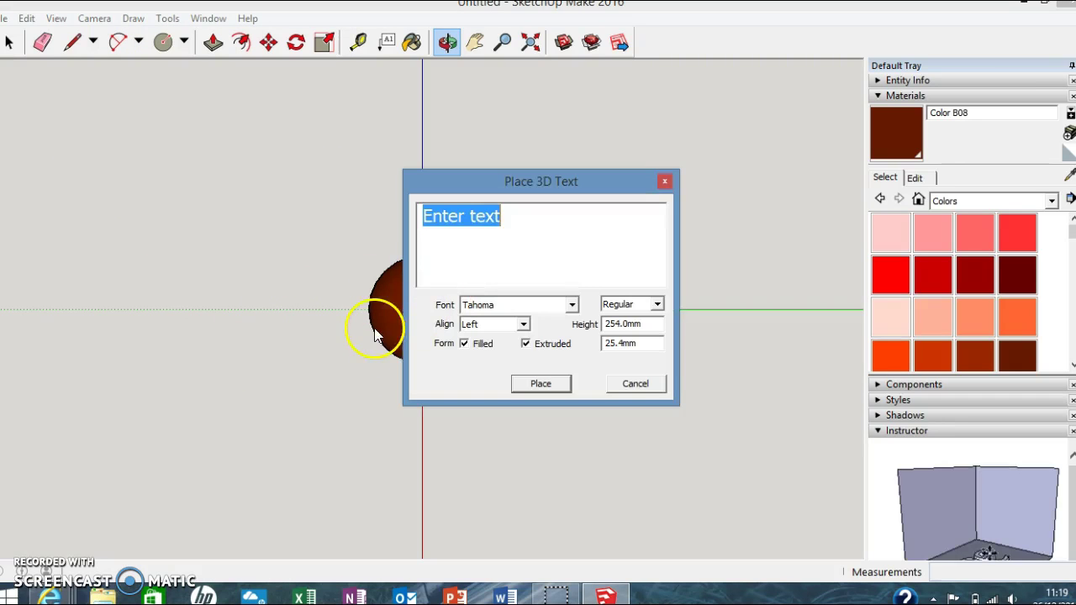
{"action": "key", "text": "BackSpace"}
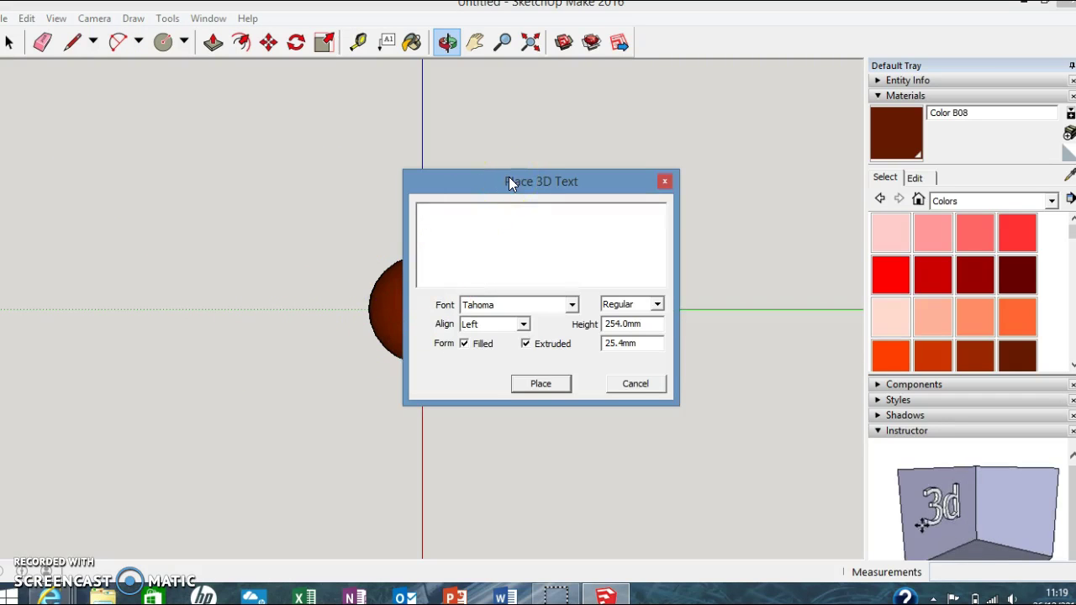
{"action": "type", "text": "hi"}
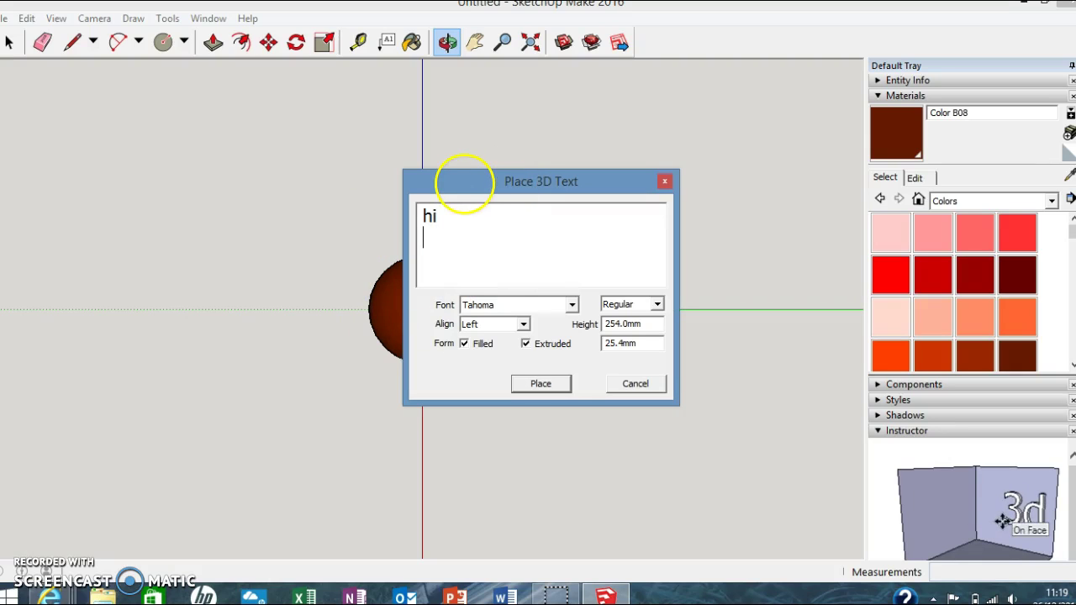
{"action": "left_click", "coordinate": [516, 388]}
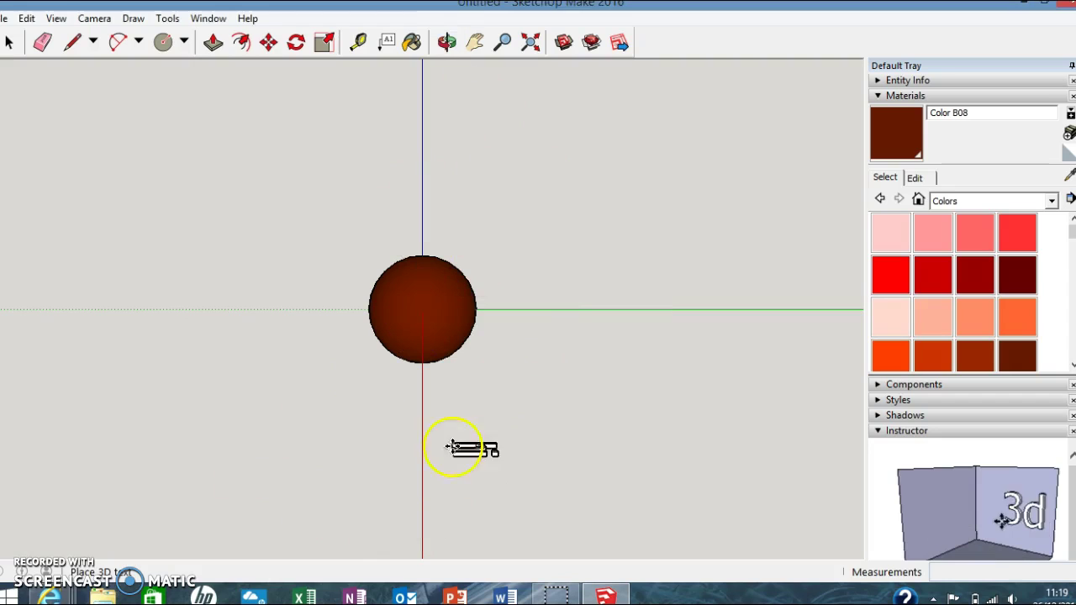
Place the hi text below the sphere and rotate it 90° to stand upright.
{"action": "left_click", "coordinate": [460, 476]}
{"action": "left_click", "coordinate": [496, 494]}
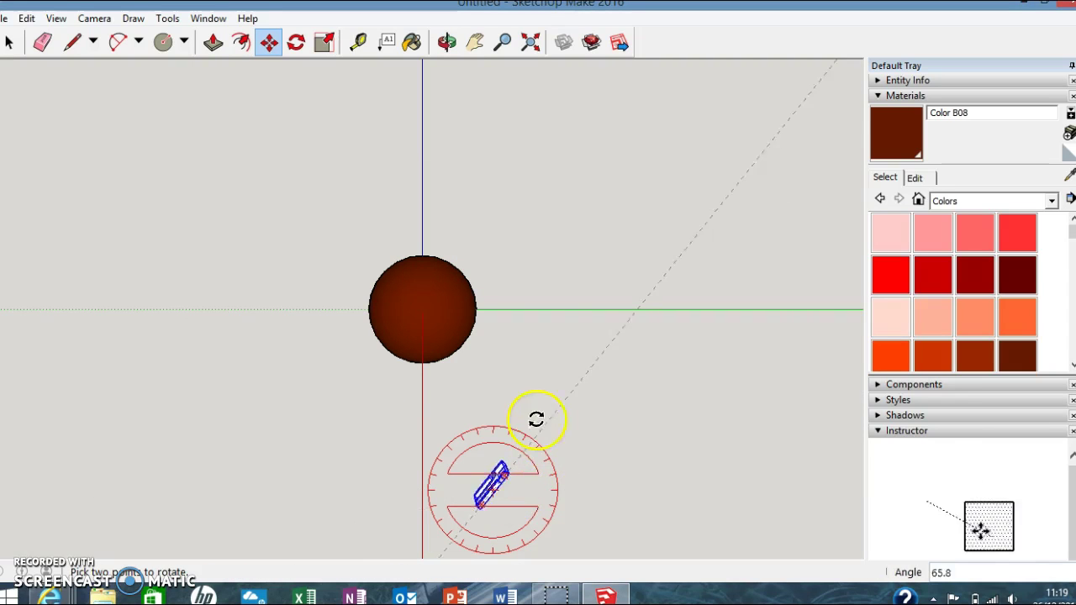
{"action": "left_click", "coordinate": [494, 351]}
Orbit to a front view and pick up the hi text with Move.
{"action": "left_click", "coordinate": [446, 41]}
{"action": "mouse_move", "coordinate": [538, 134]}
{"action": "left_mouse_down"}
{"action": "mouse_move", "coordinate": [578, 170]}
{"action": "mouse_move", "coordinate": [476, 288]}
{"action": "left_mouse_up"}
{"action": "key", "text": "e"}
{"action": "left_click", "coordinate": [269, 41]}
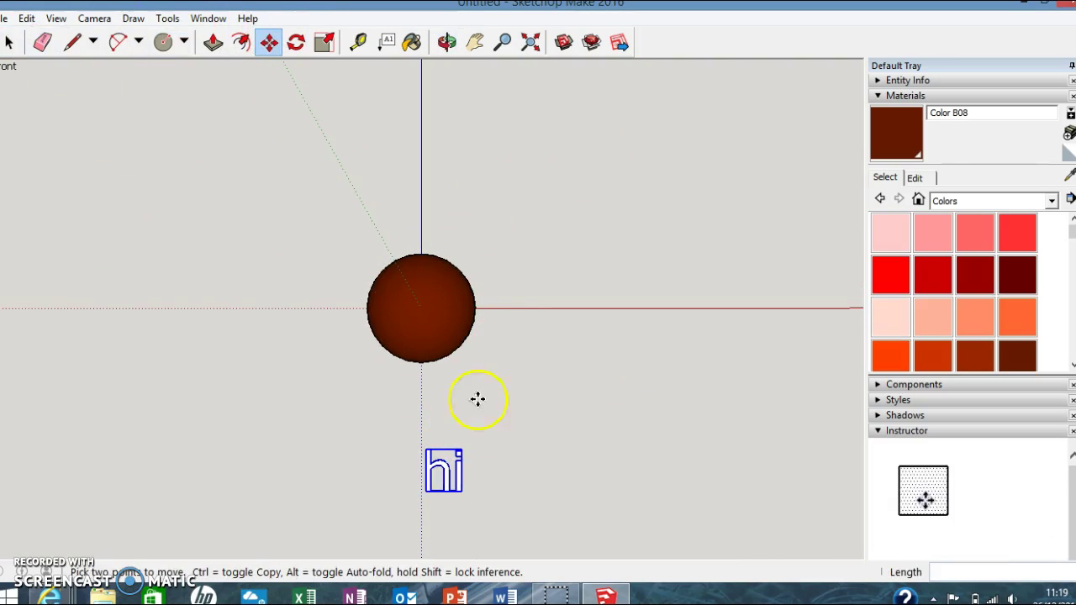
{"action": "left_click", "coordinate": [440, 469]}
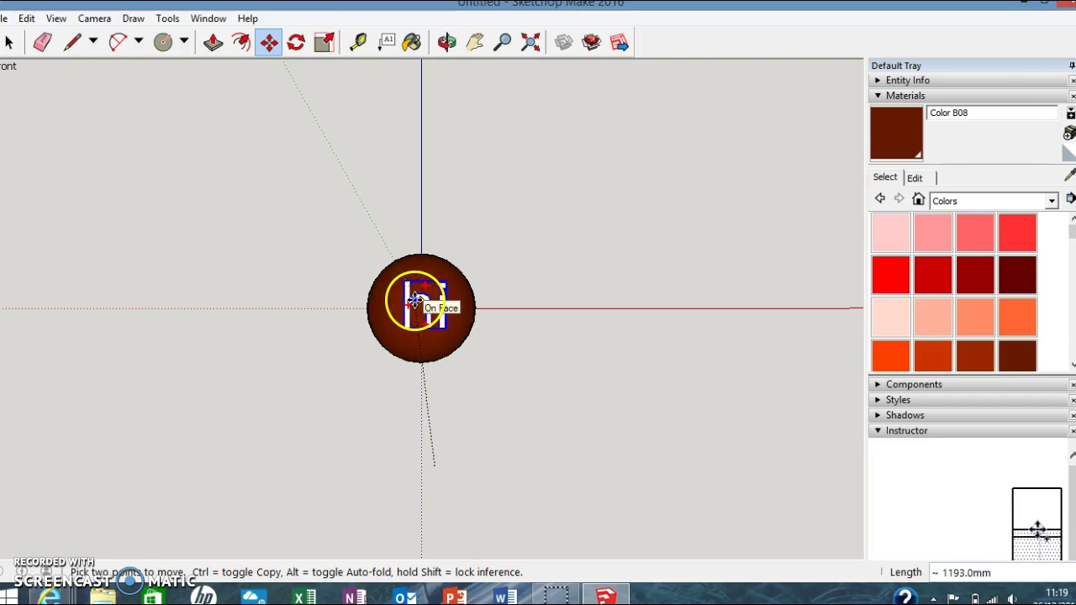
Drop the text on the sphere's front, then paint the sphere Color A01 and undo it.
{"action": "left_click", "coordinate": [424, 298]}
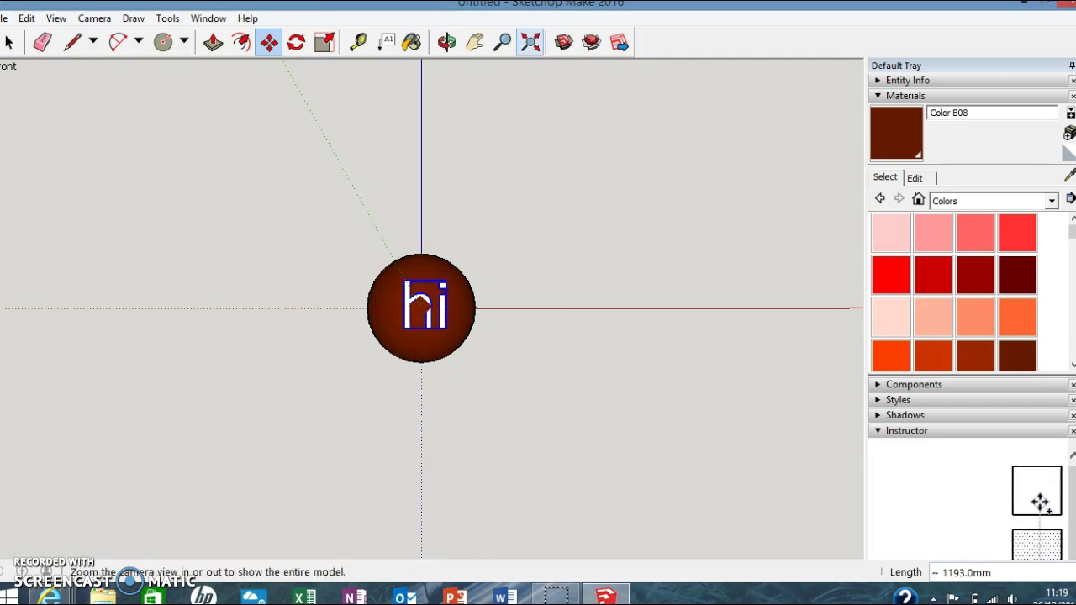
{"action": "left_click", "coordinate": [411, 41]}
{"action": "left_click", "coordinate": [890, 242]}
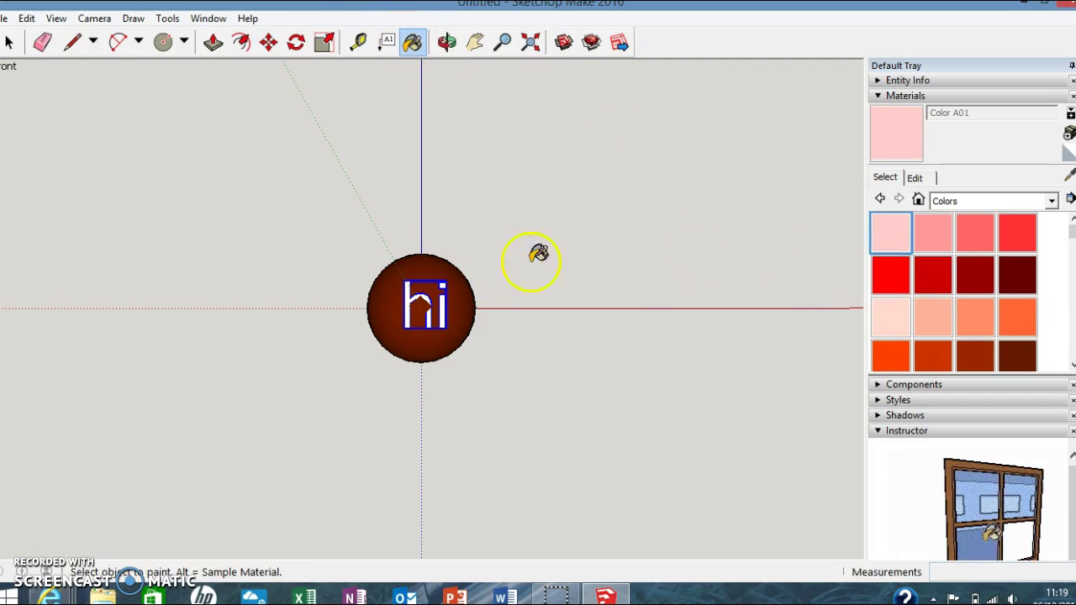
{"action": "left_click", "coordinate": [407, 306]}
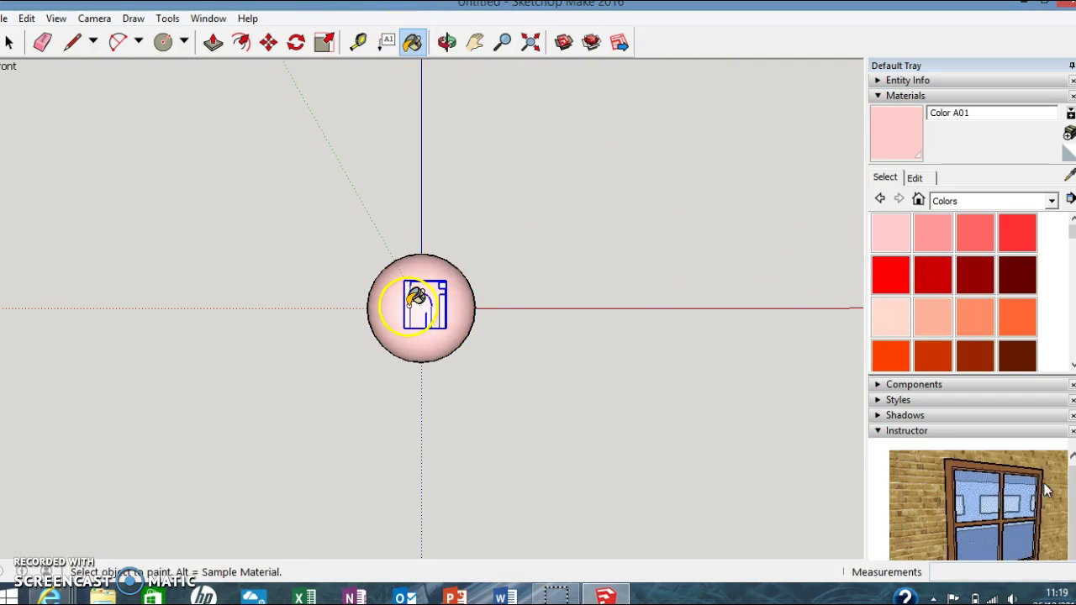
{"action": "left_click", "coordinate": [452, 312]}
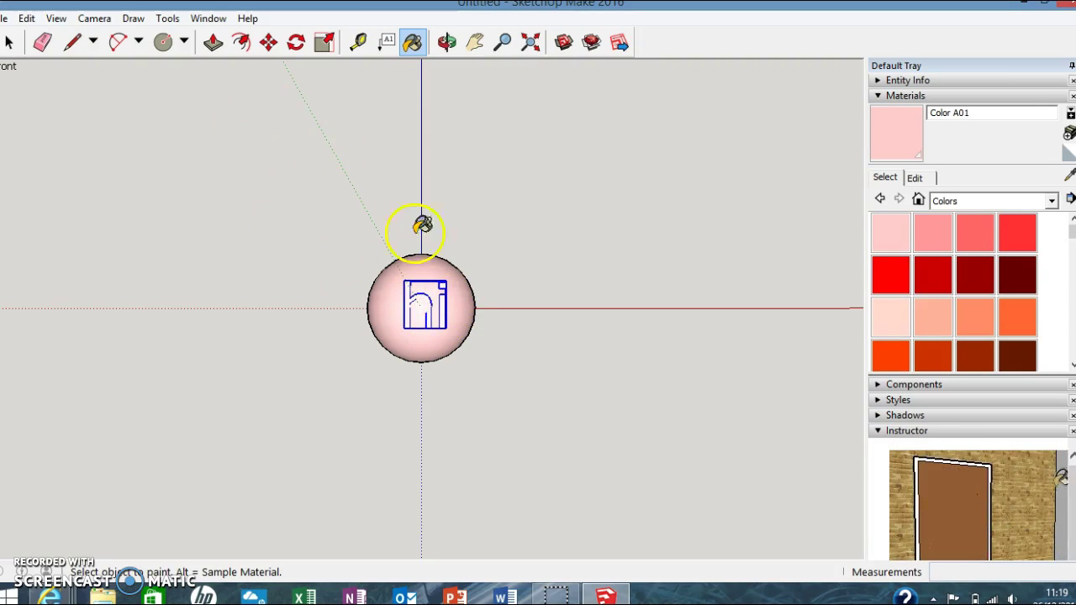
{"action": "left_click", "coordinate": [27, 17]}
{"action": "left_click", "coordinate": [51, 36]}
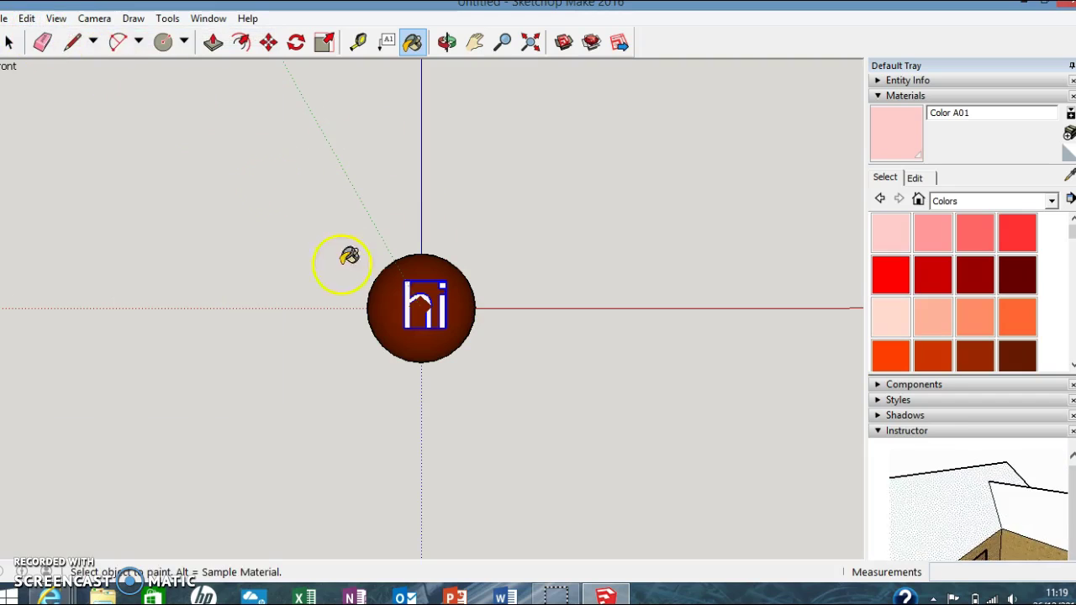
Move the hi text off the sphere to its upper right.
{"action": "left_click", "coordinate": [270, 41]}
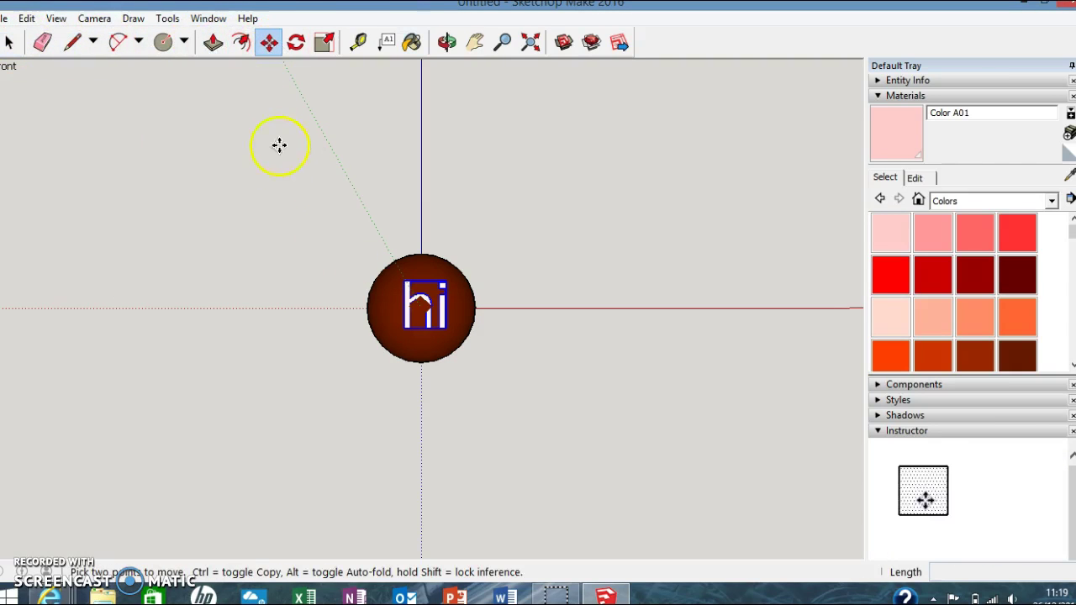
{"action": "left_click", "coordinate": [443, 292]}
{"action": "left_click", "coordinate": [635, 237]}
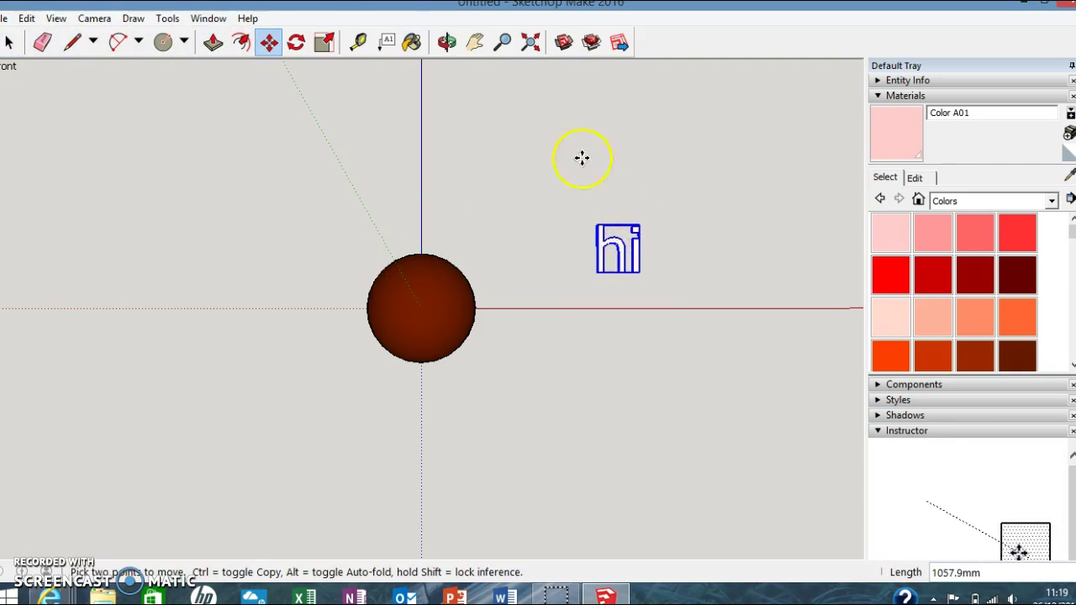
{"action": "left_click", "coordinate": [412, 41]}
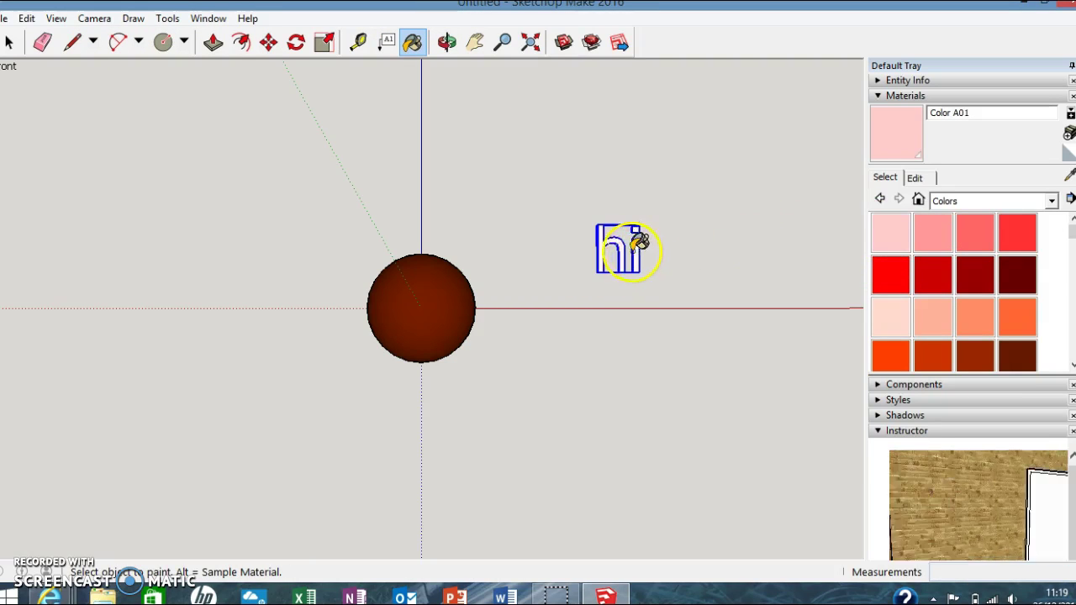
{"action": "left_click", "coordinate": [446, 41]}
{"action": "left_click_drag", "start_coordinate": [620, 247], "coordinate": [293, 286]}
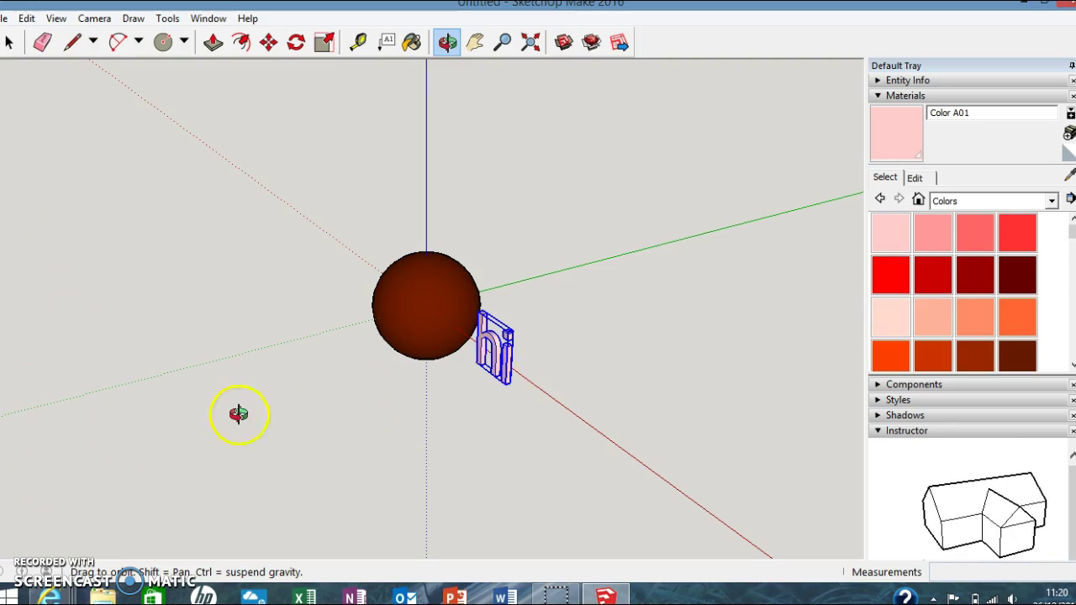
{"action": "left_click_drag", "start_coordinate": [237, 387], "coordinate": [546, 236]}
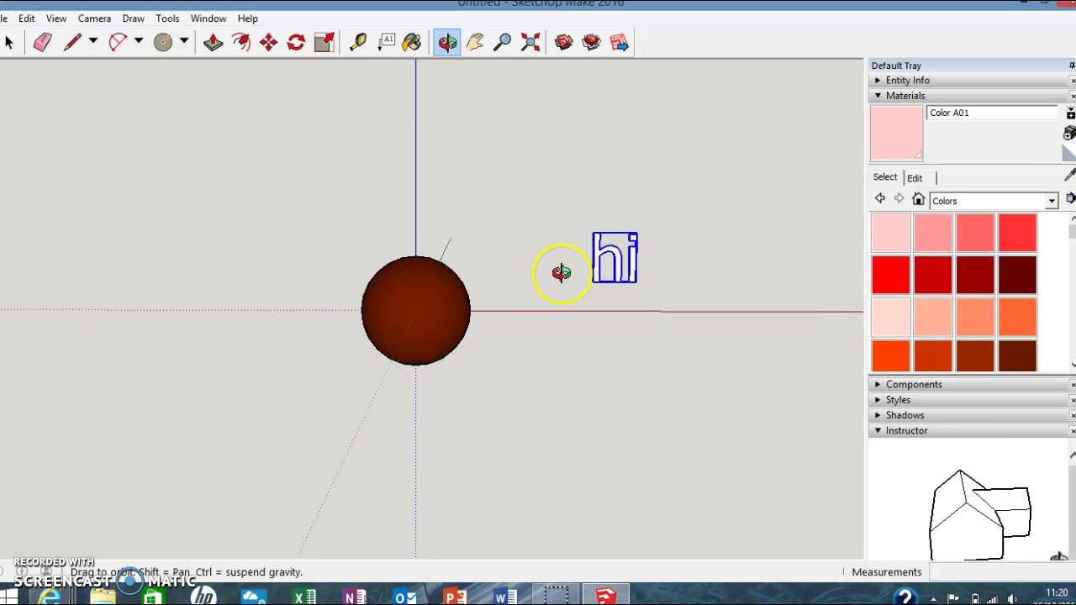
{"action": "left_click_drag", "start_coordinate": [544, 244], "coordinate": [535, 341]}
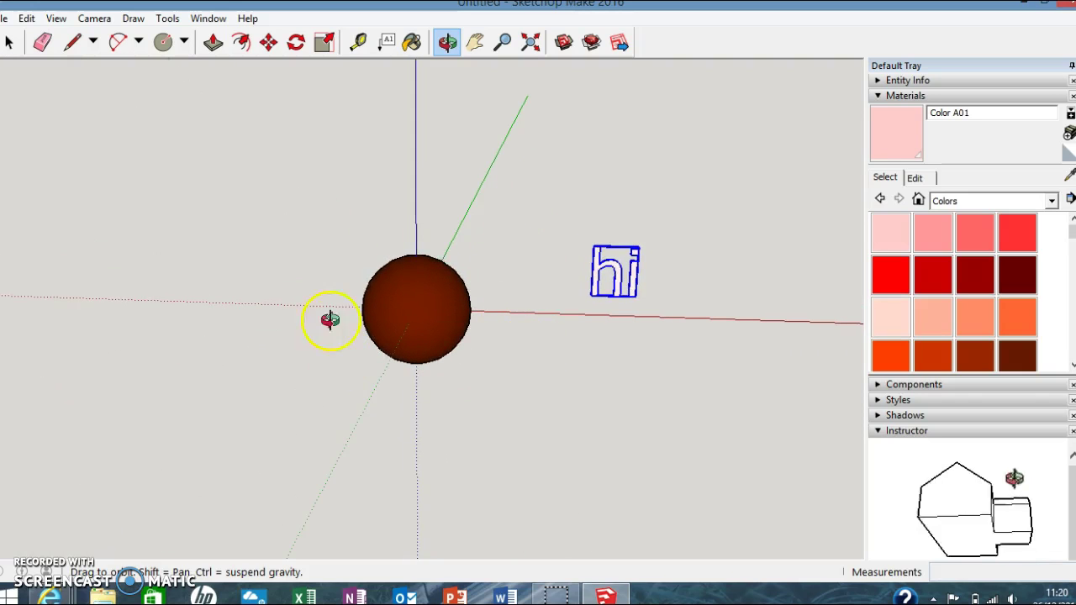